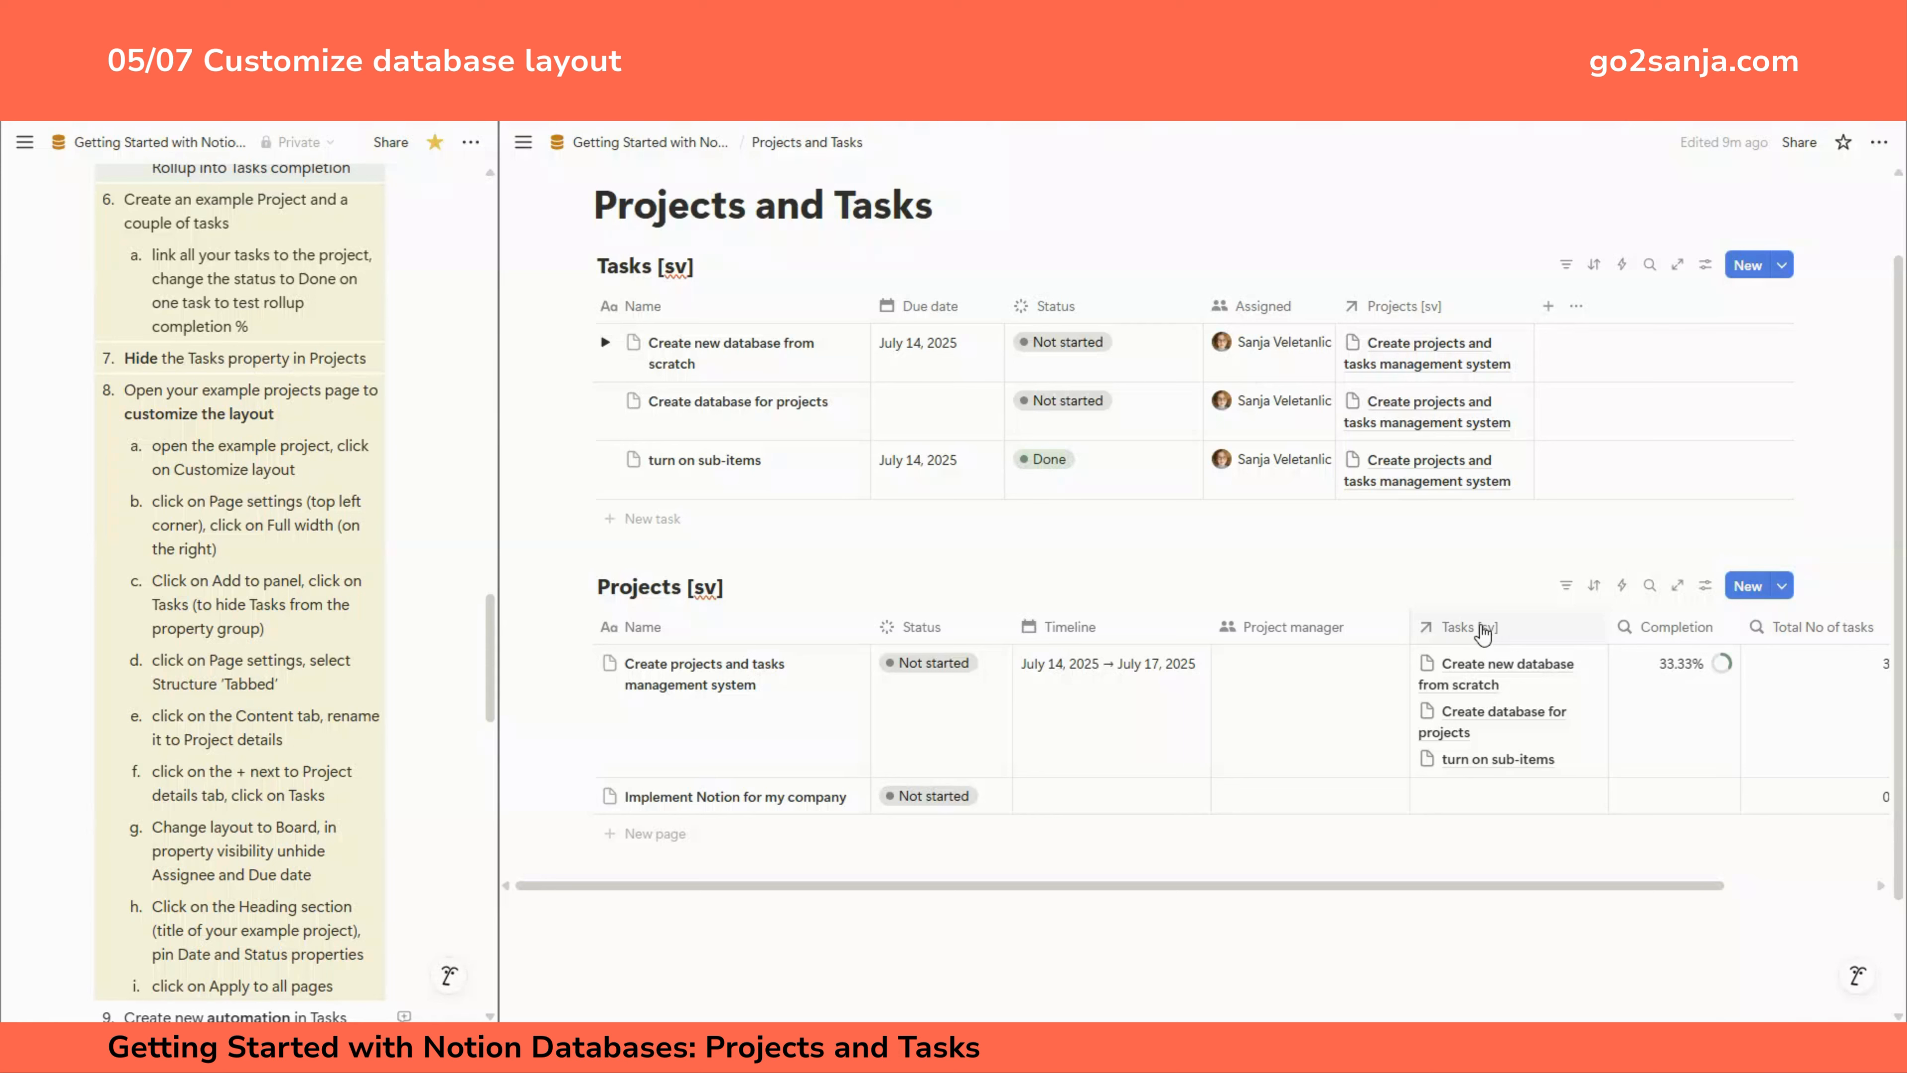
# Step: Hide the Tasks [sv] property in the Projects [sv] table
pyautogui.click(1483, 633)
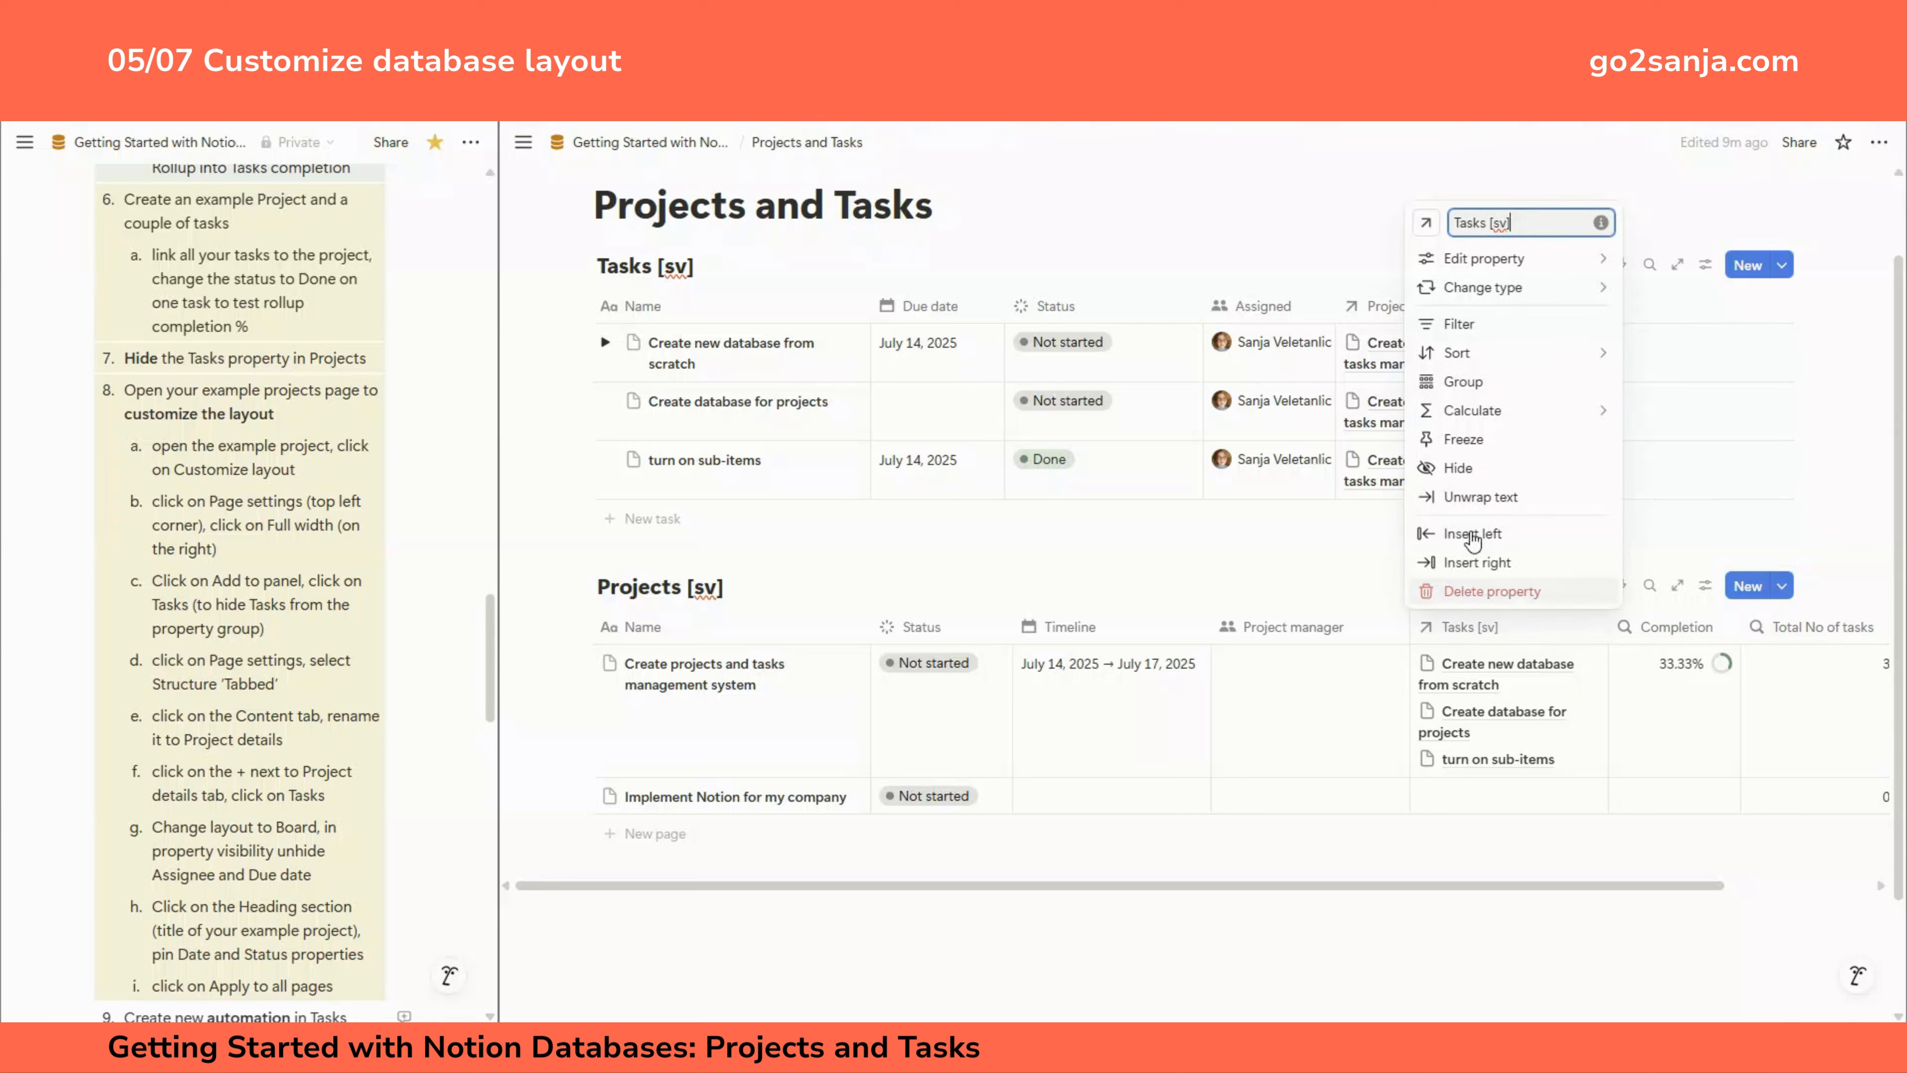
pyautogui.click(1471, 479)
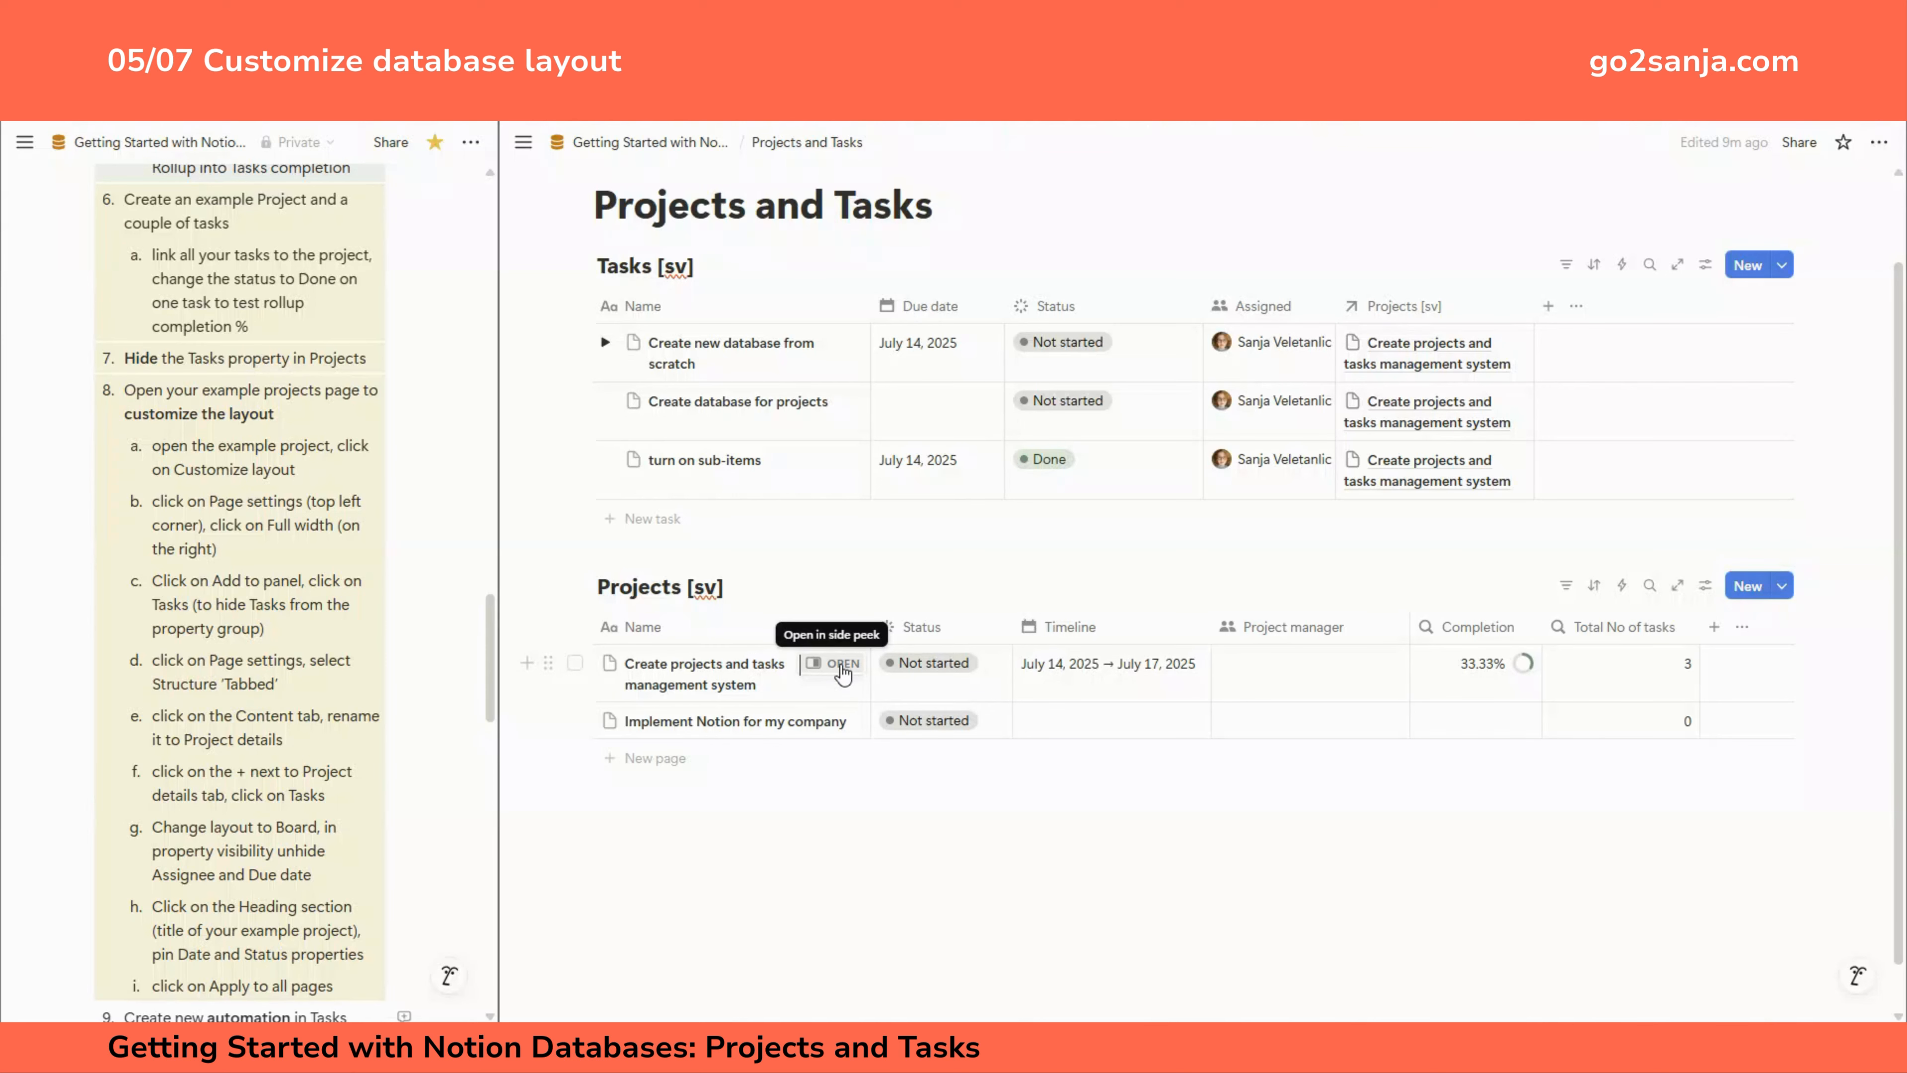
# Step: Open the "Create projects and tasks management system" project as a full page and start customizing its layout
pyautogui.click(841, 664)
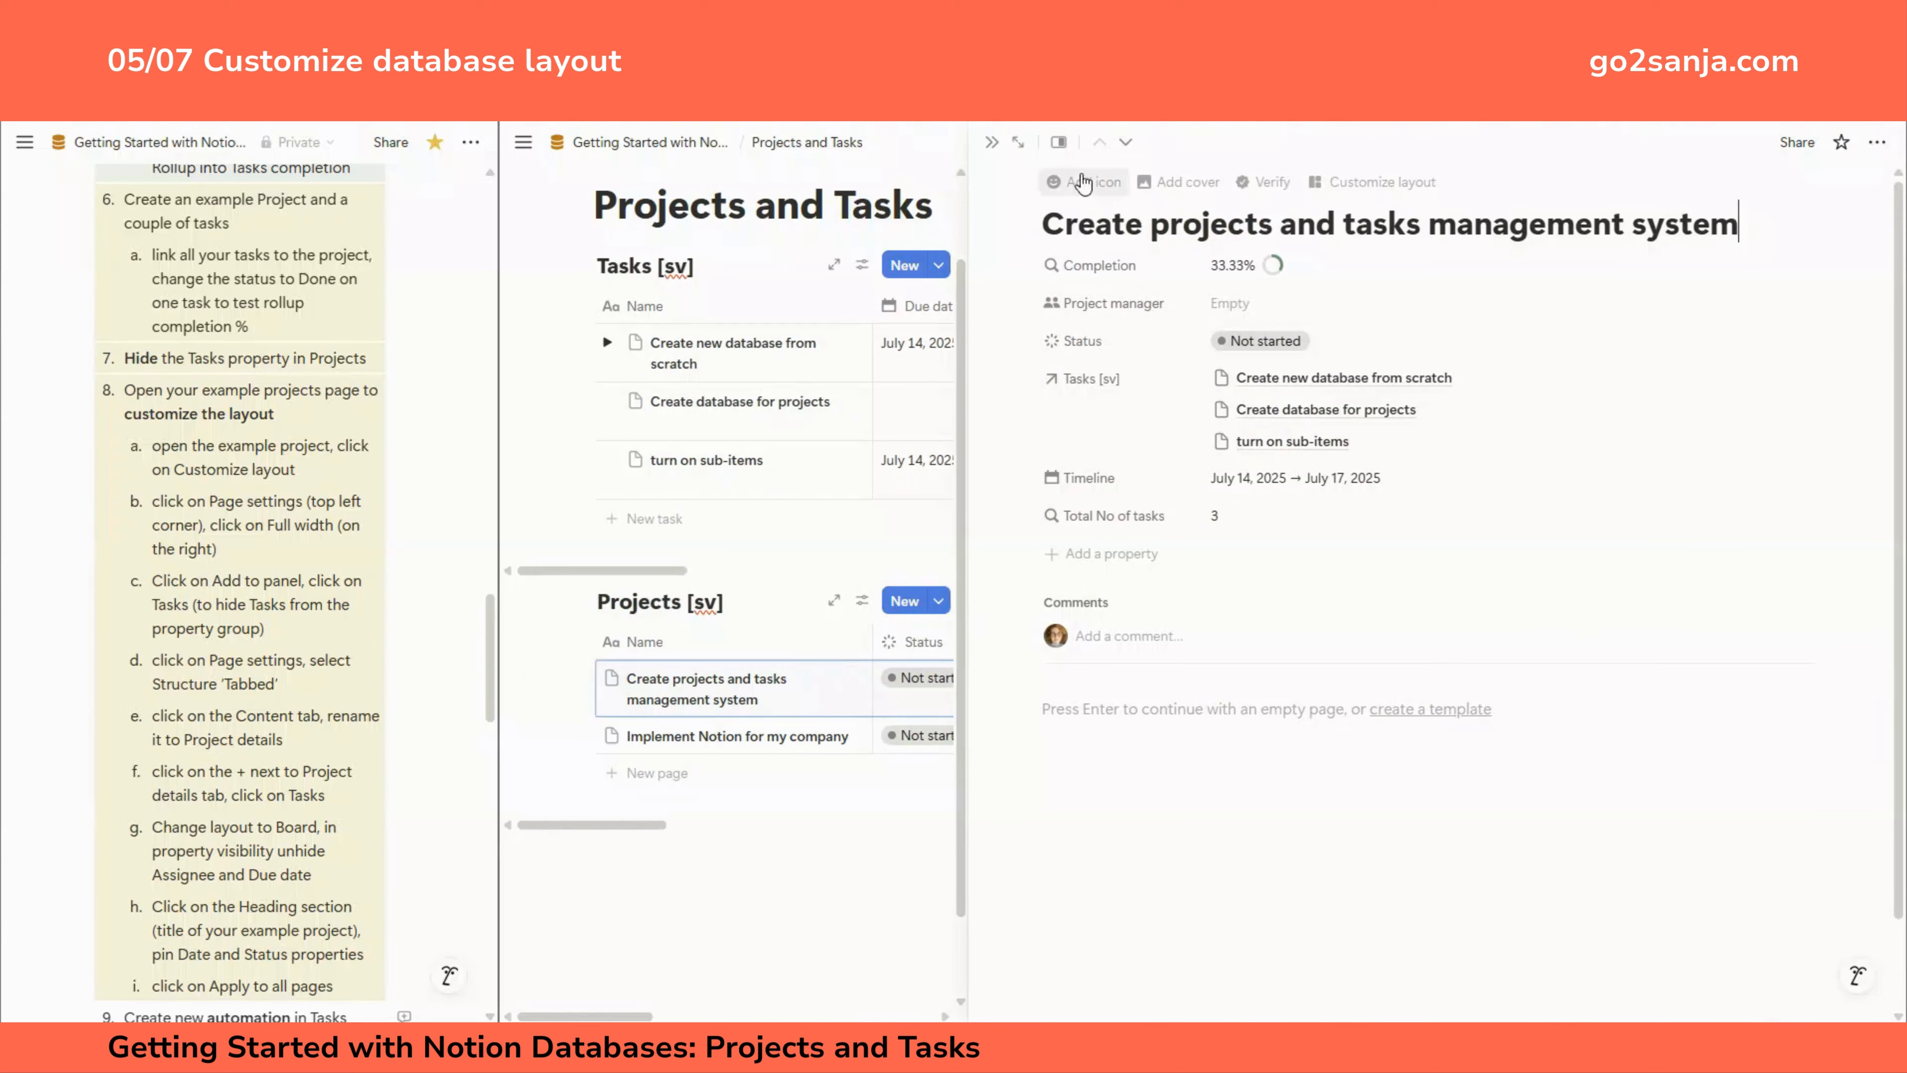
pyautogui.click(1018, 142)
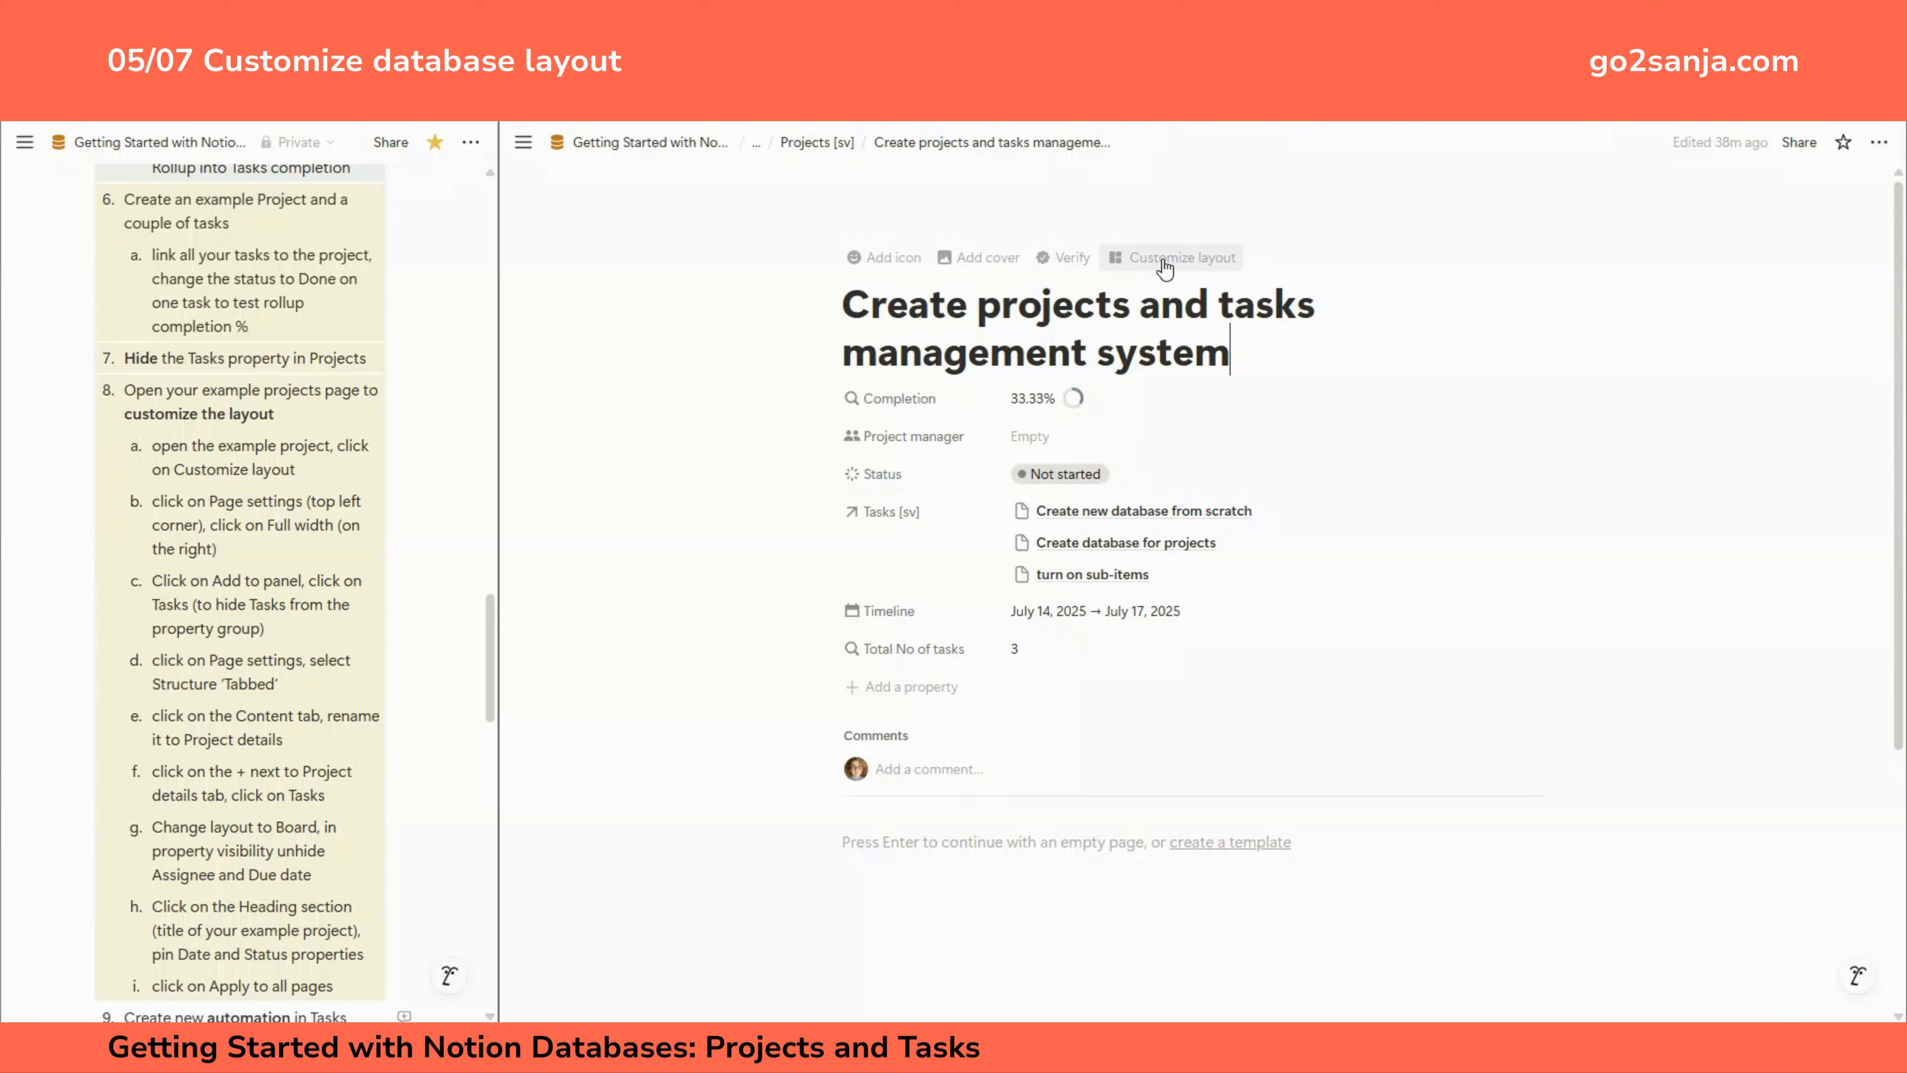
pyautogui.click(1880, 142)
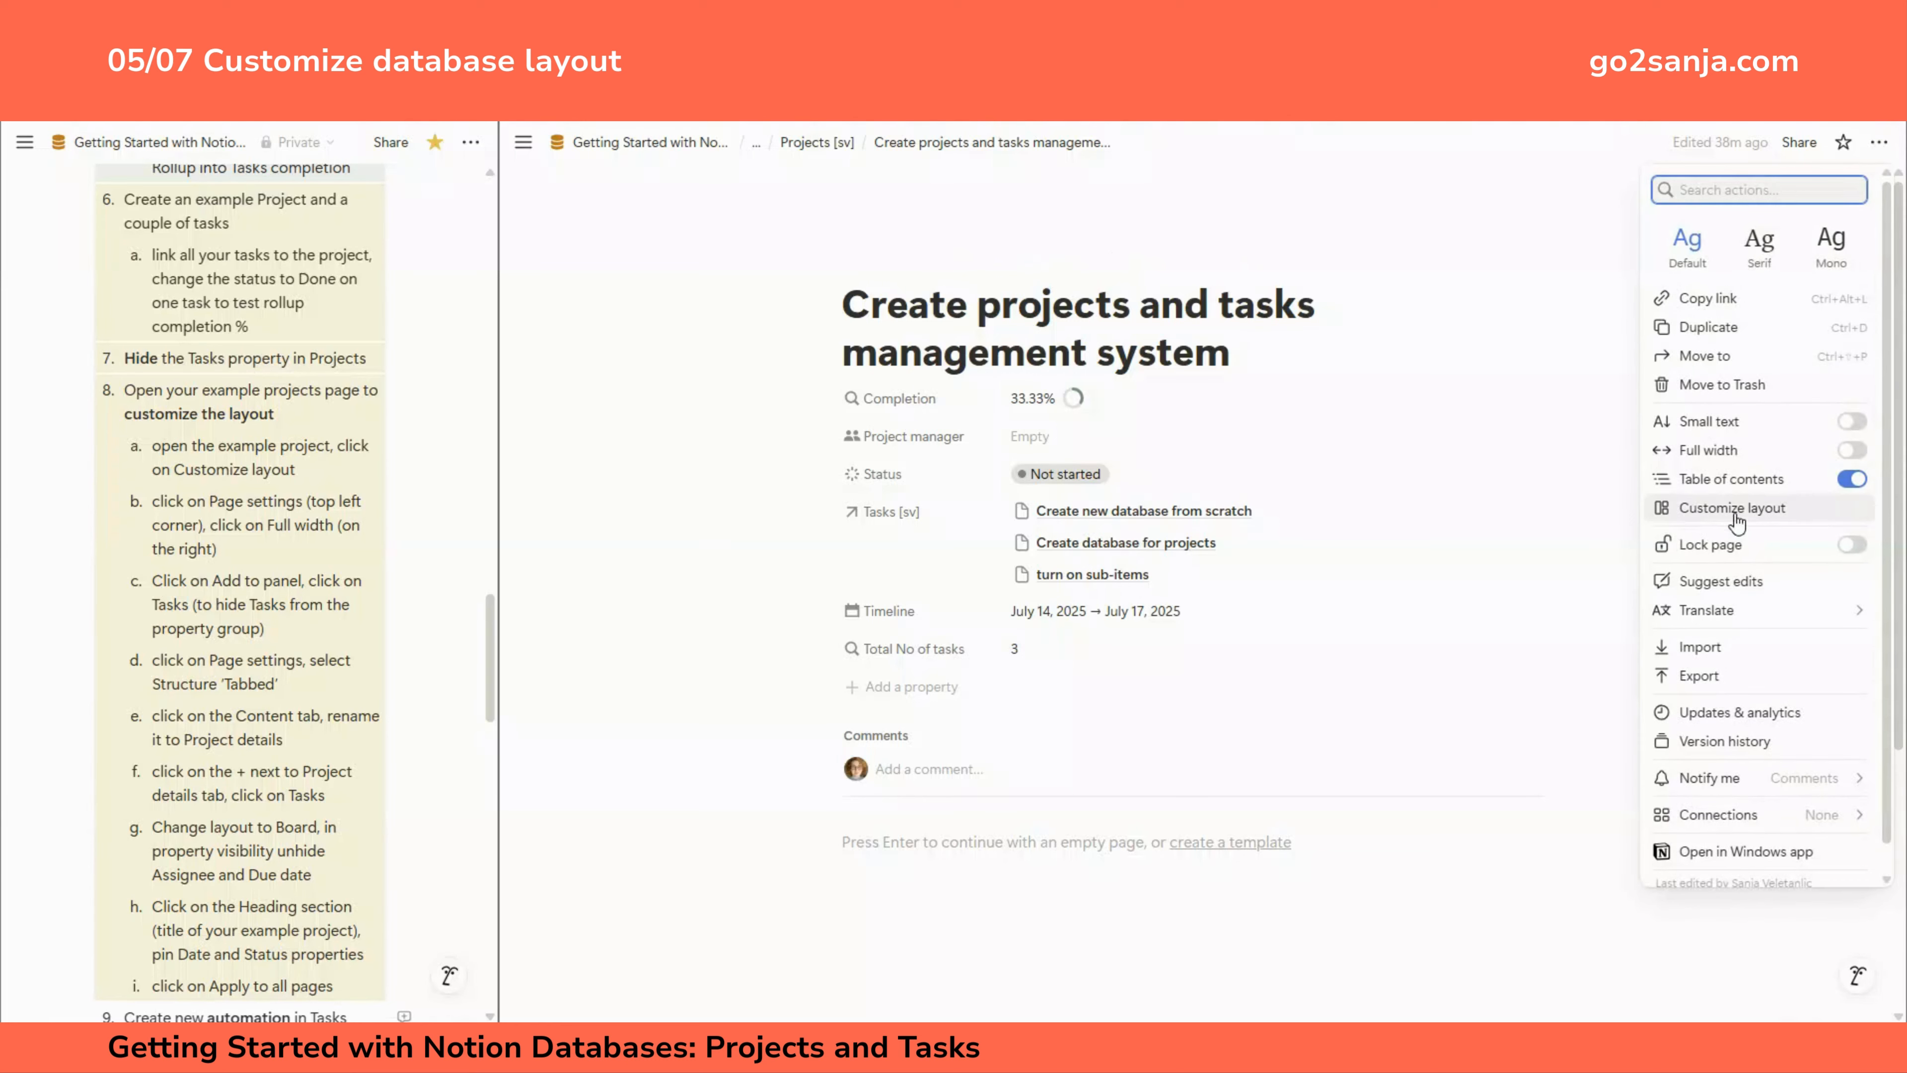
pyautogui.click(1318, 362)
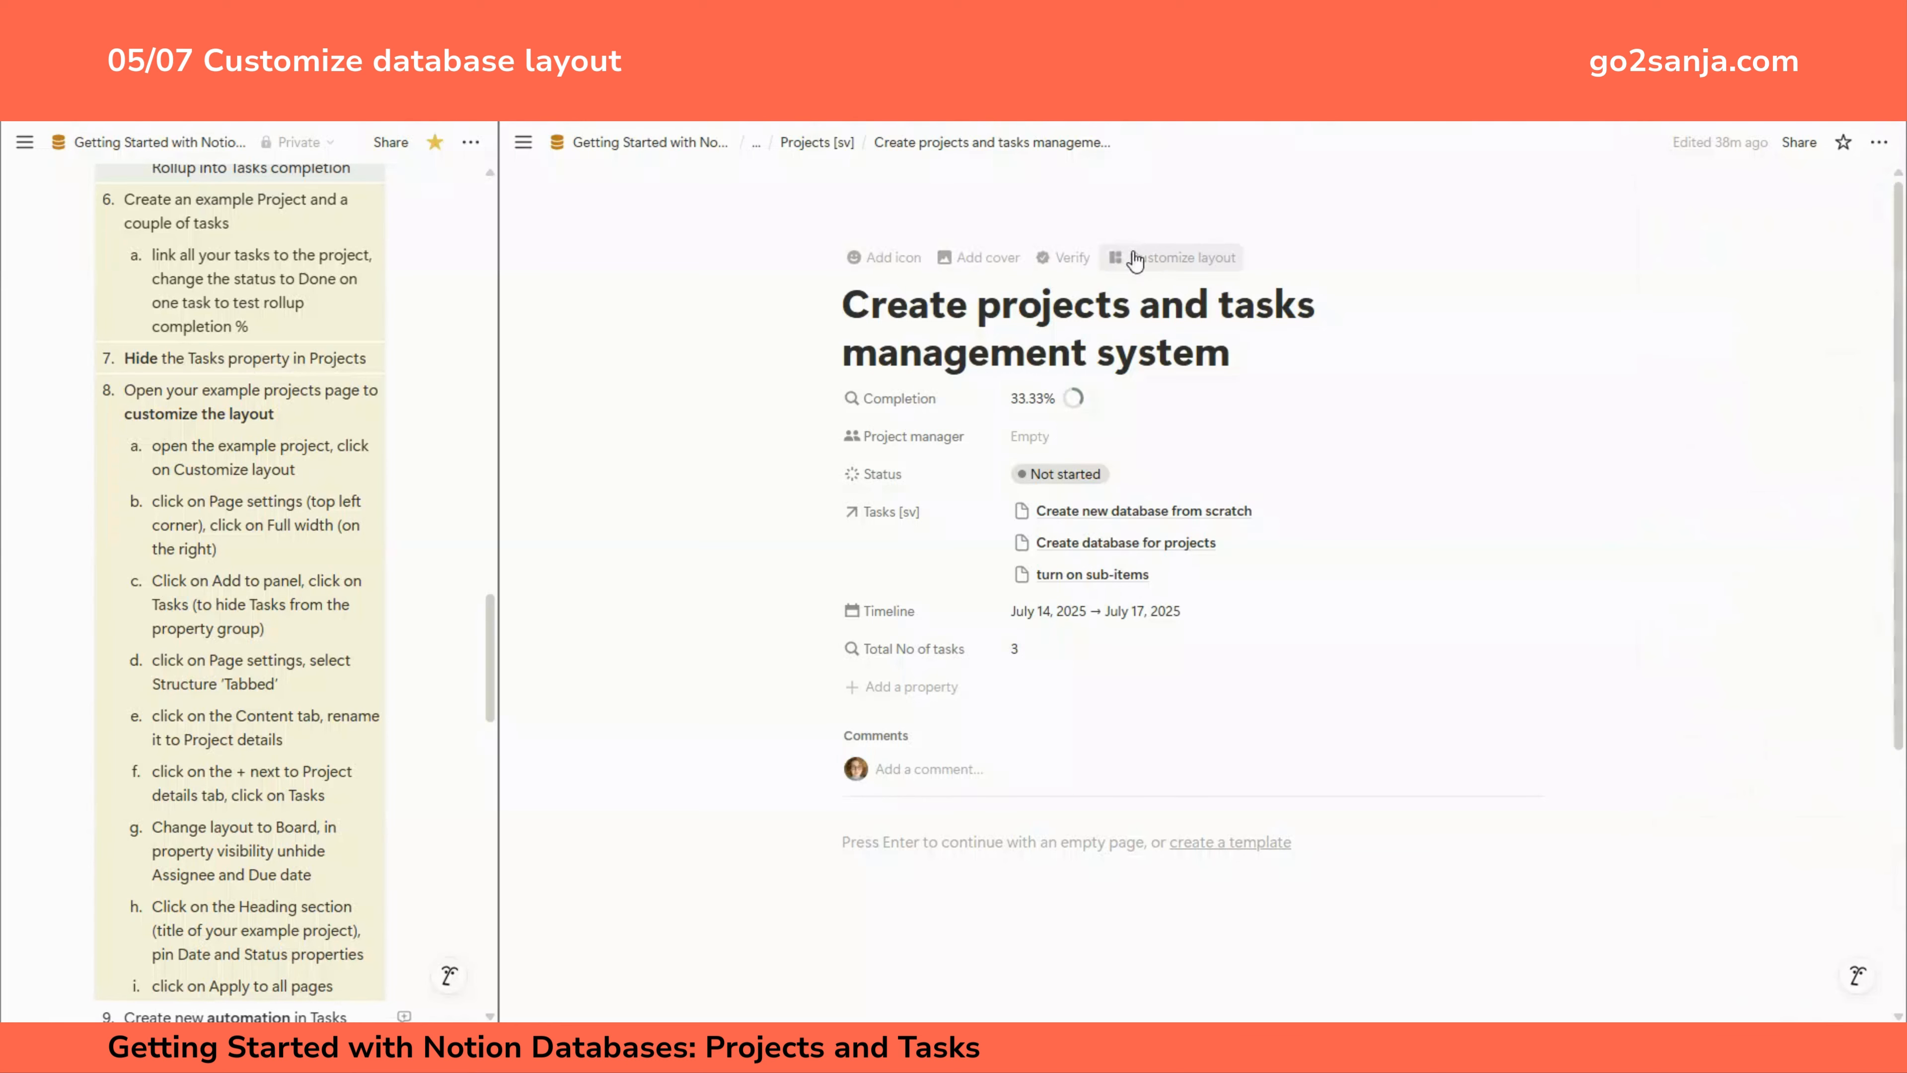
pyautogui.click(1167, 263)
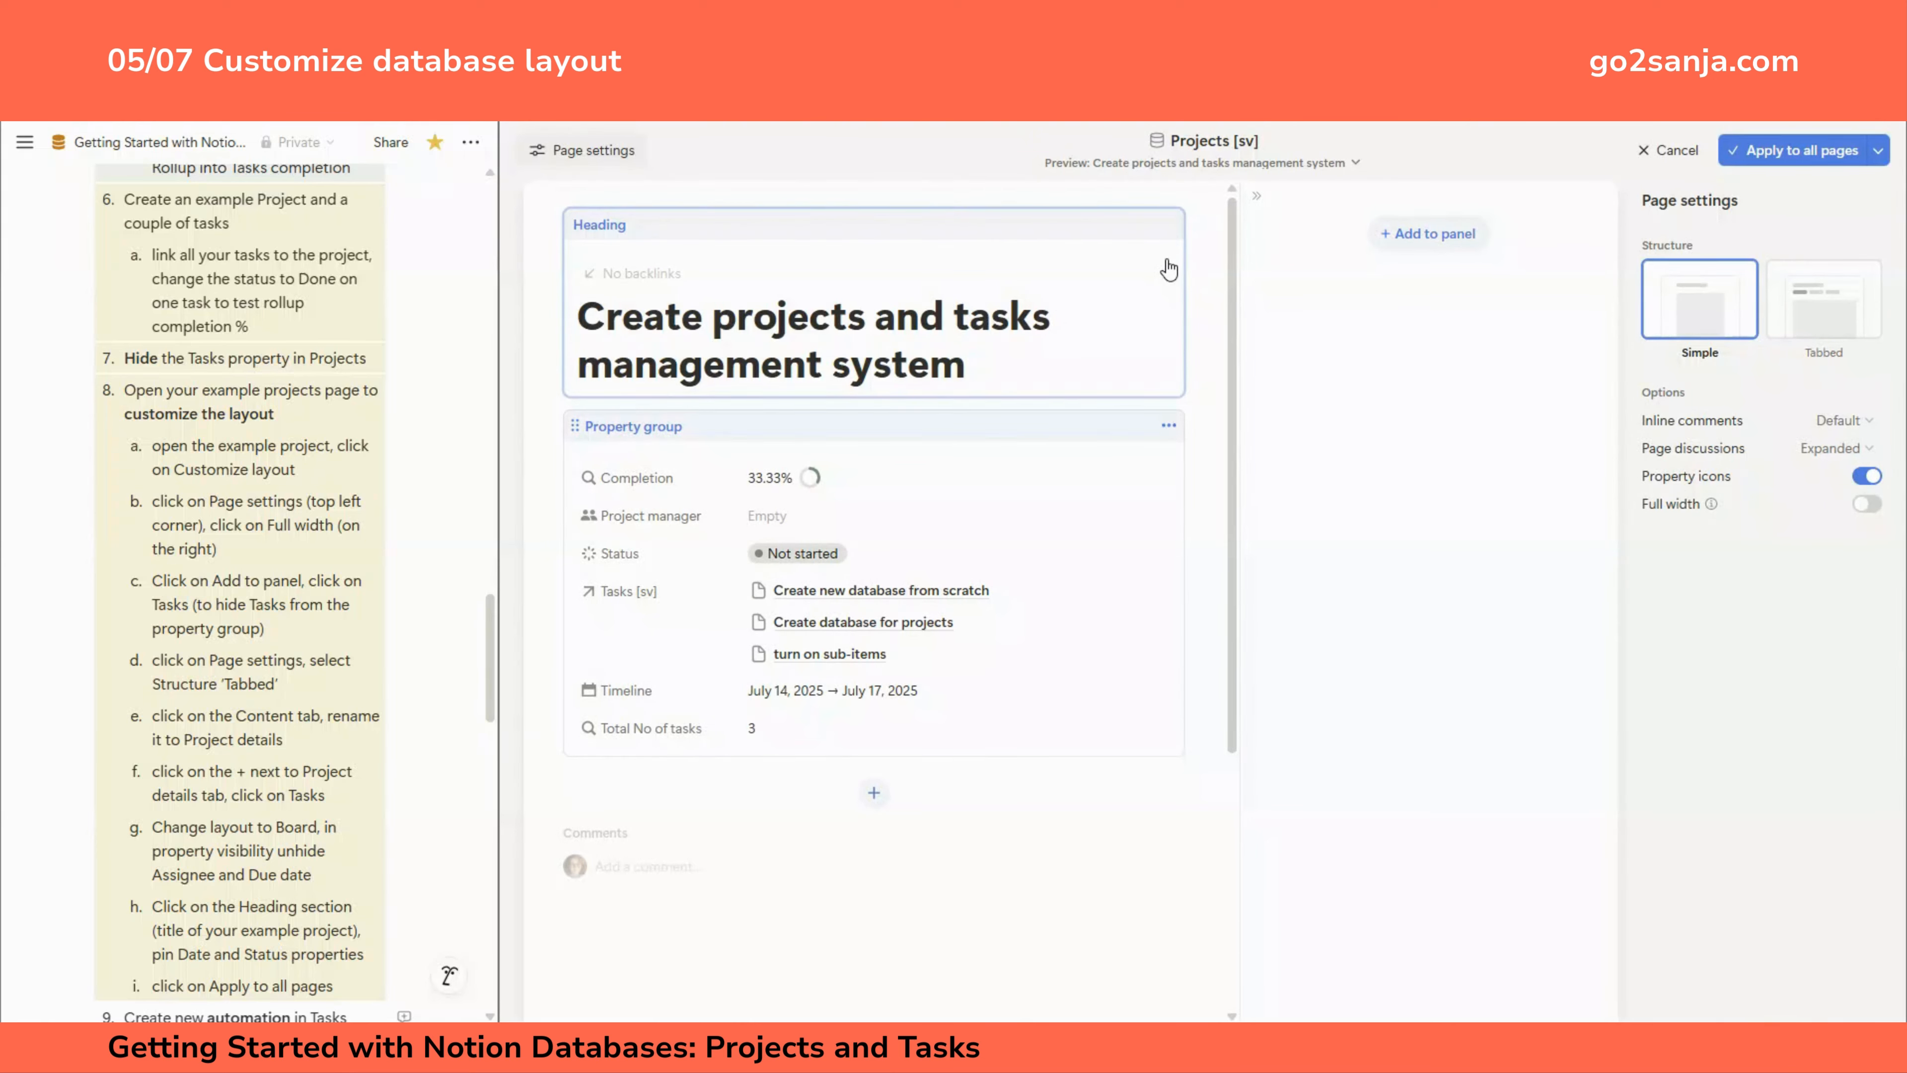
# Step: Turn on full width for the page layout and set the heading's backlinks to Off
pyautogui.click(1866, 504)
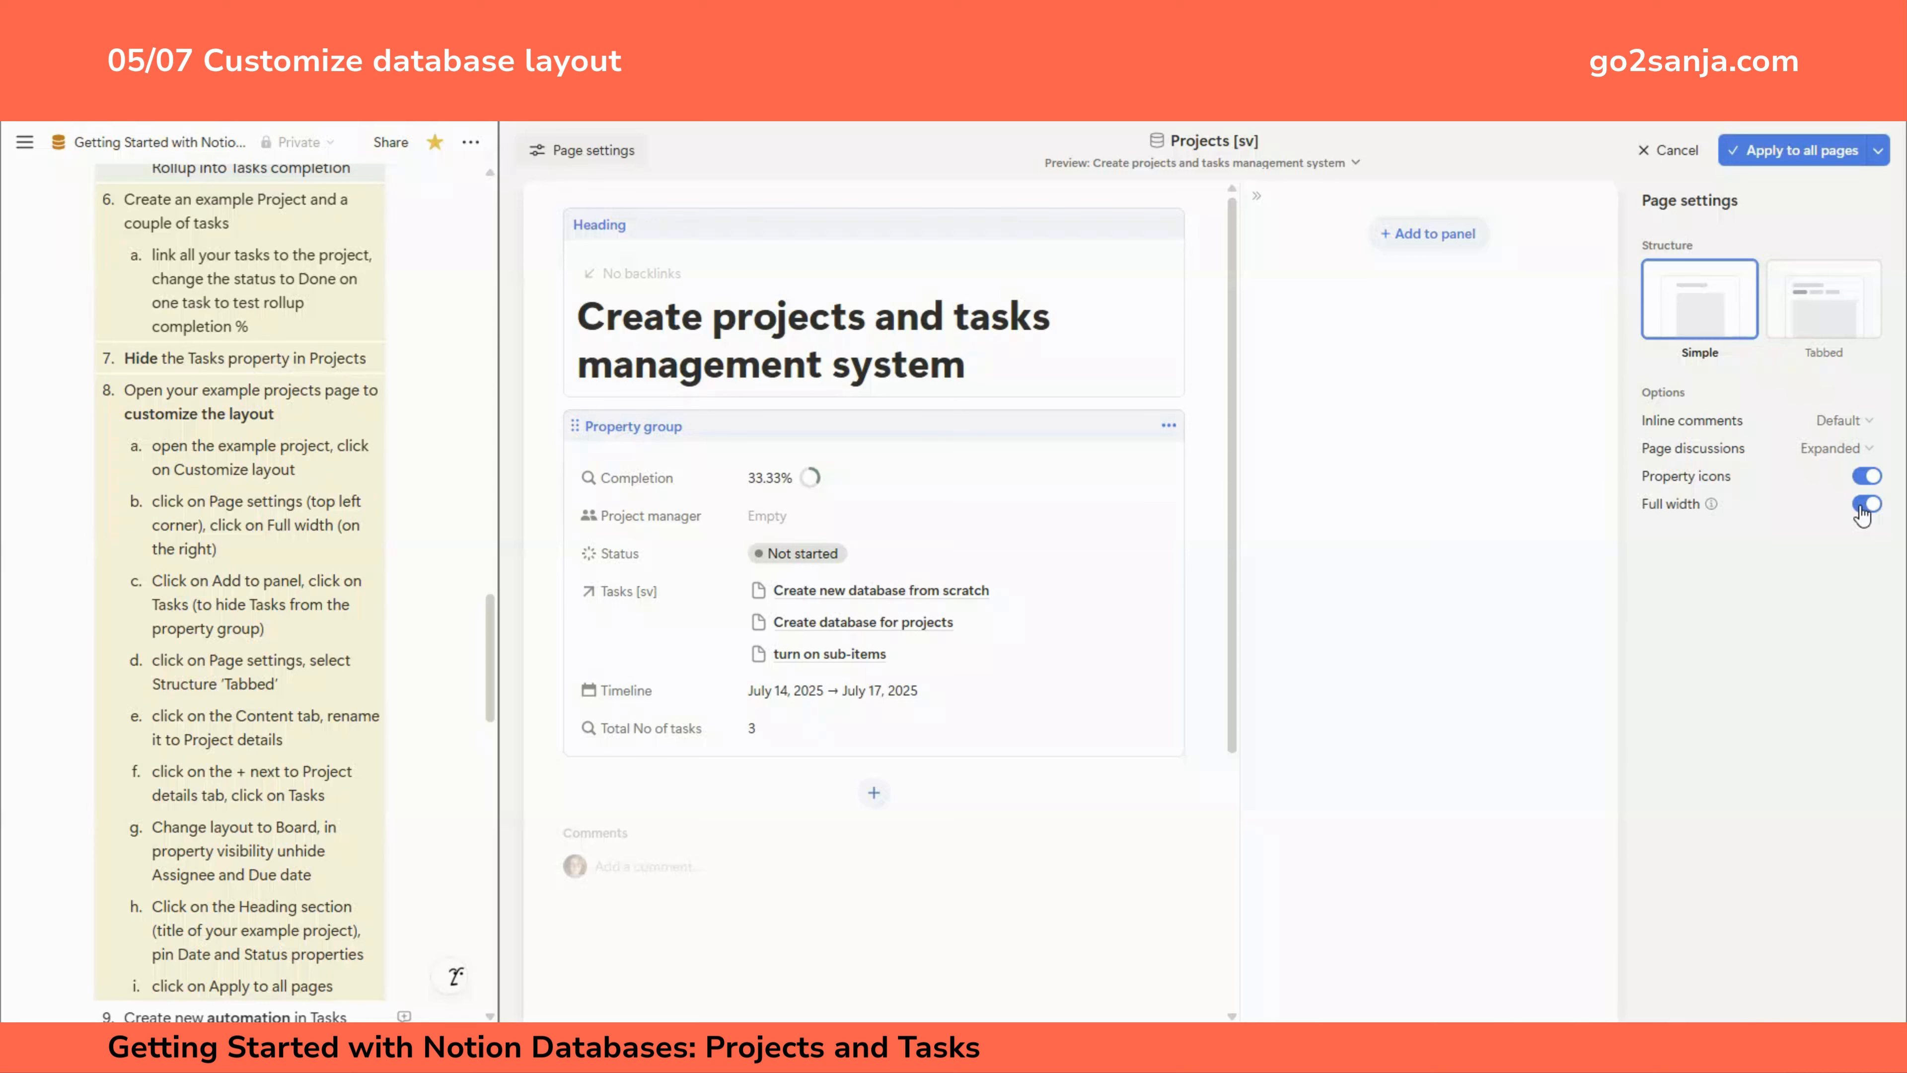
pyautogui.click(742, 276)
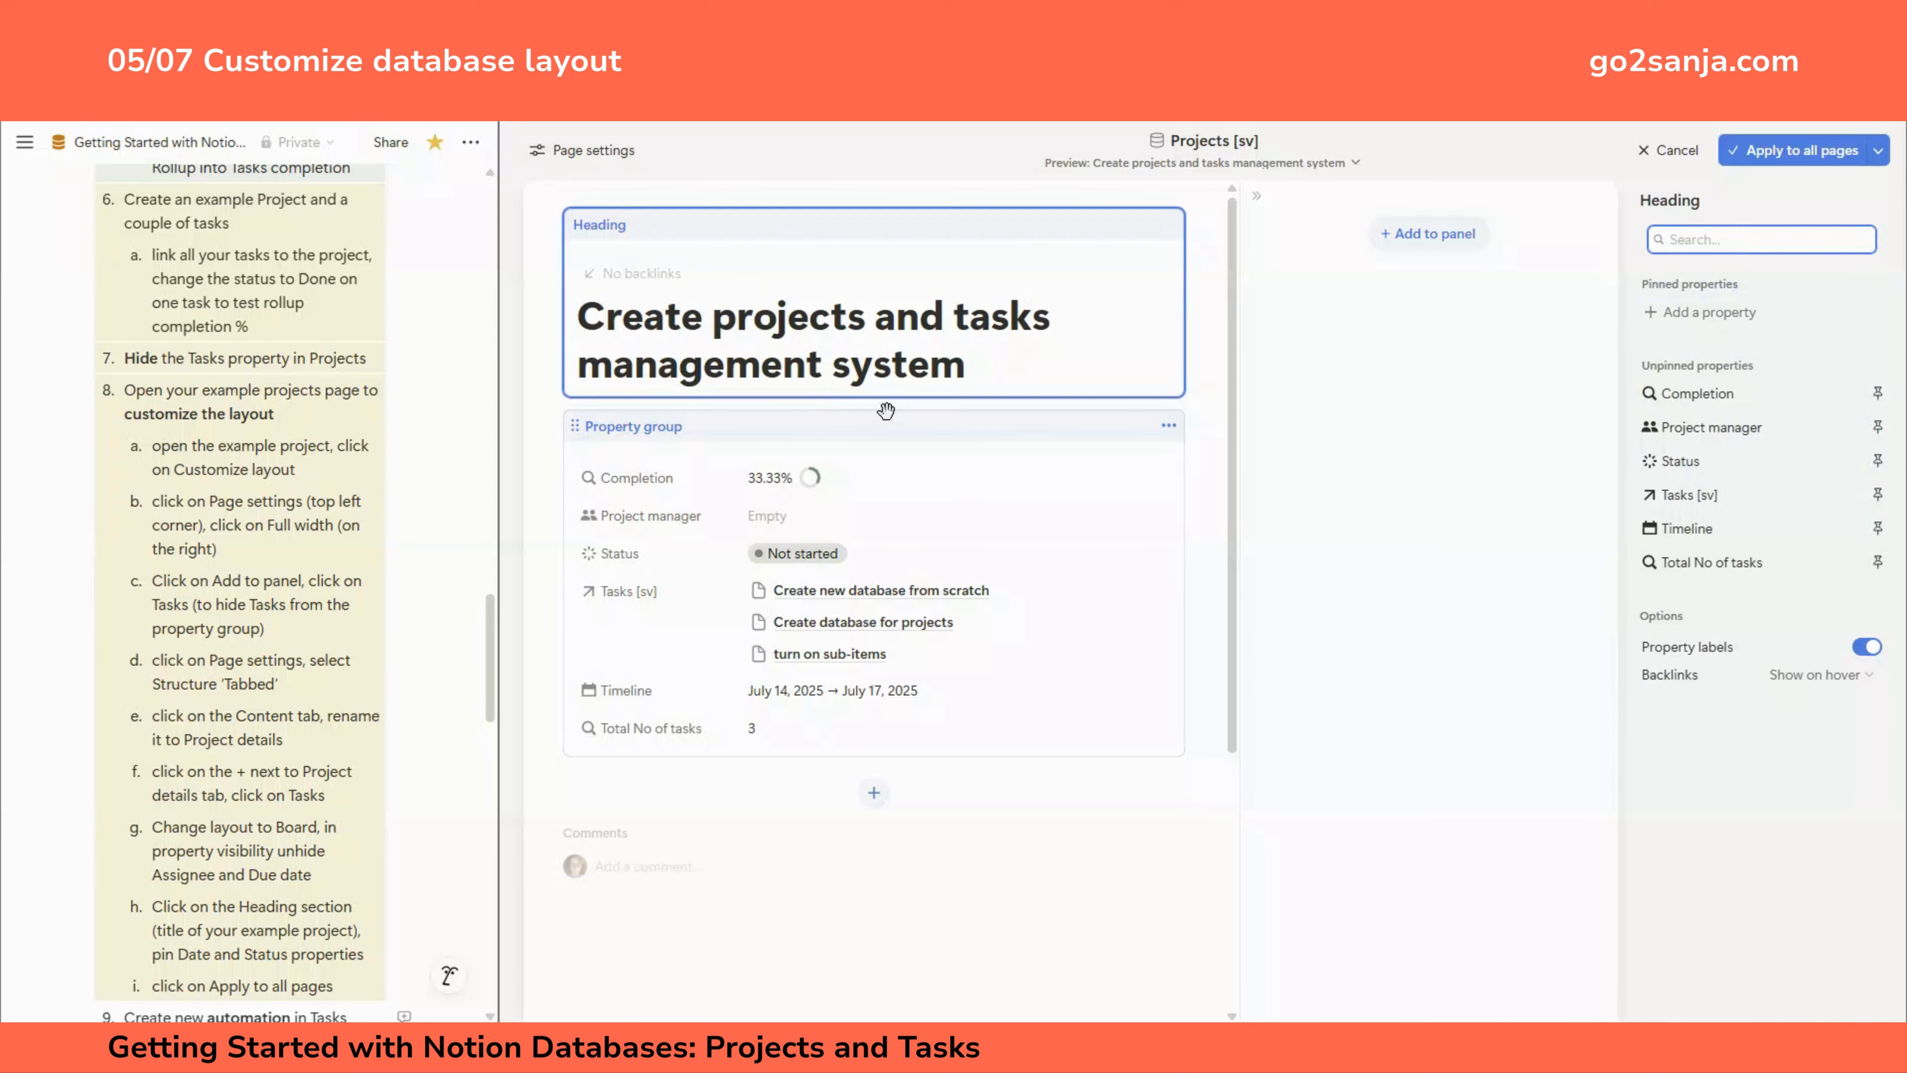
pyautogui.click(1810, 676)
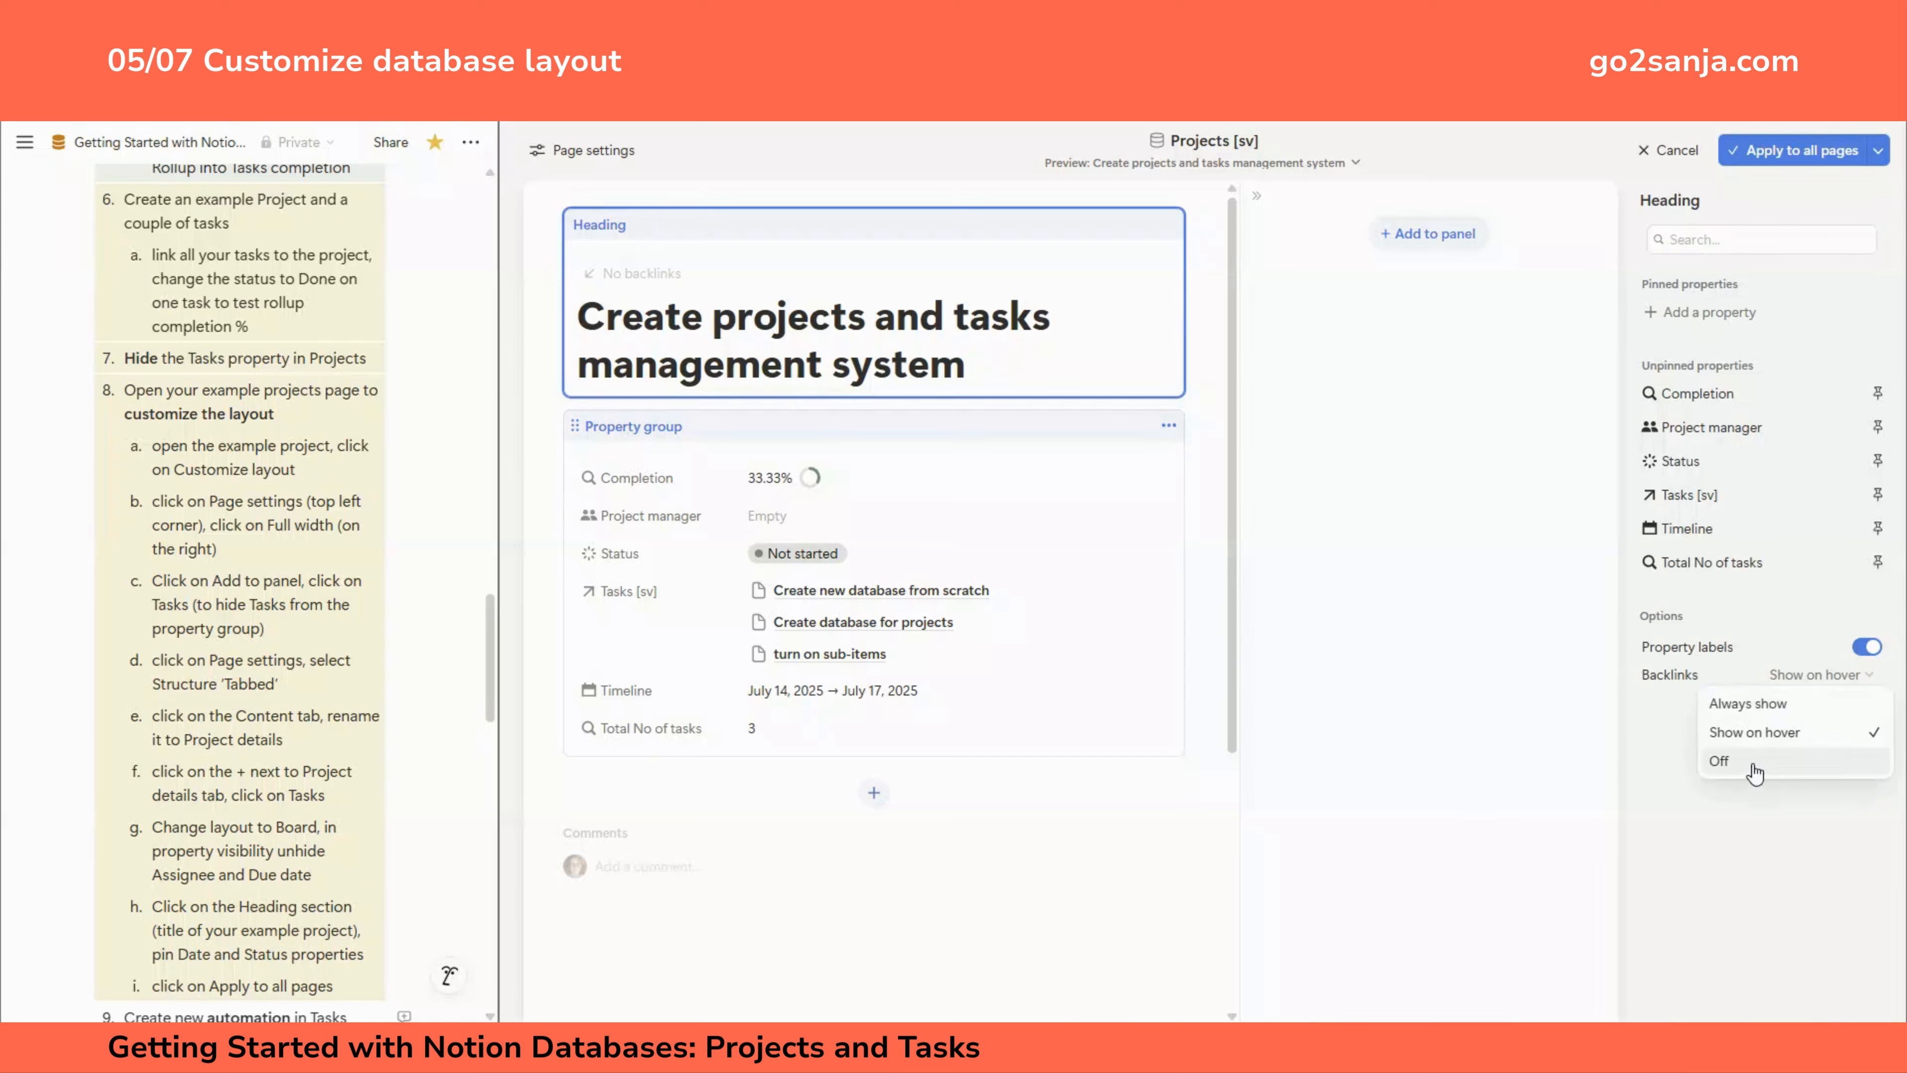
pyautogui.click(1724, 778)
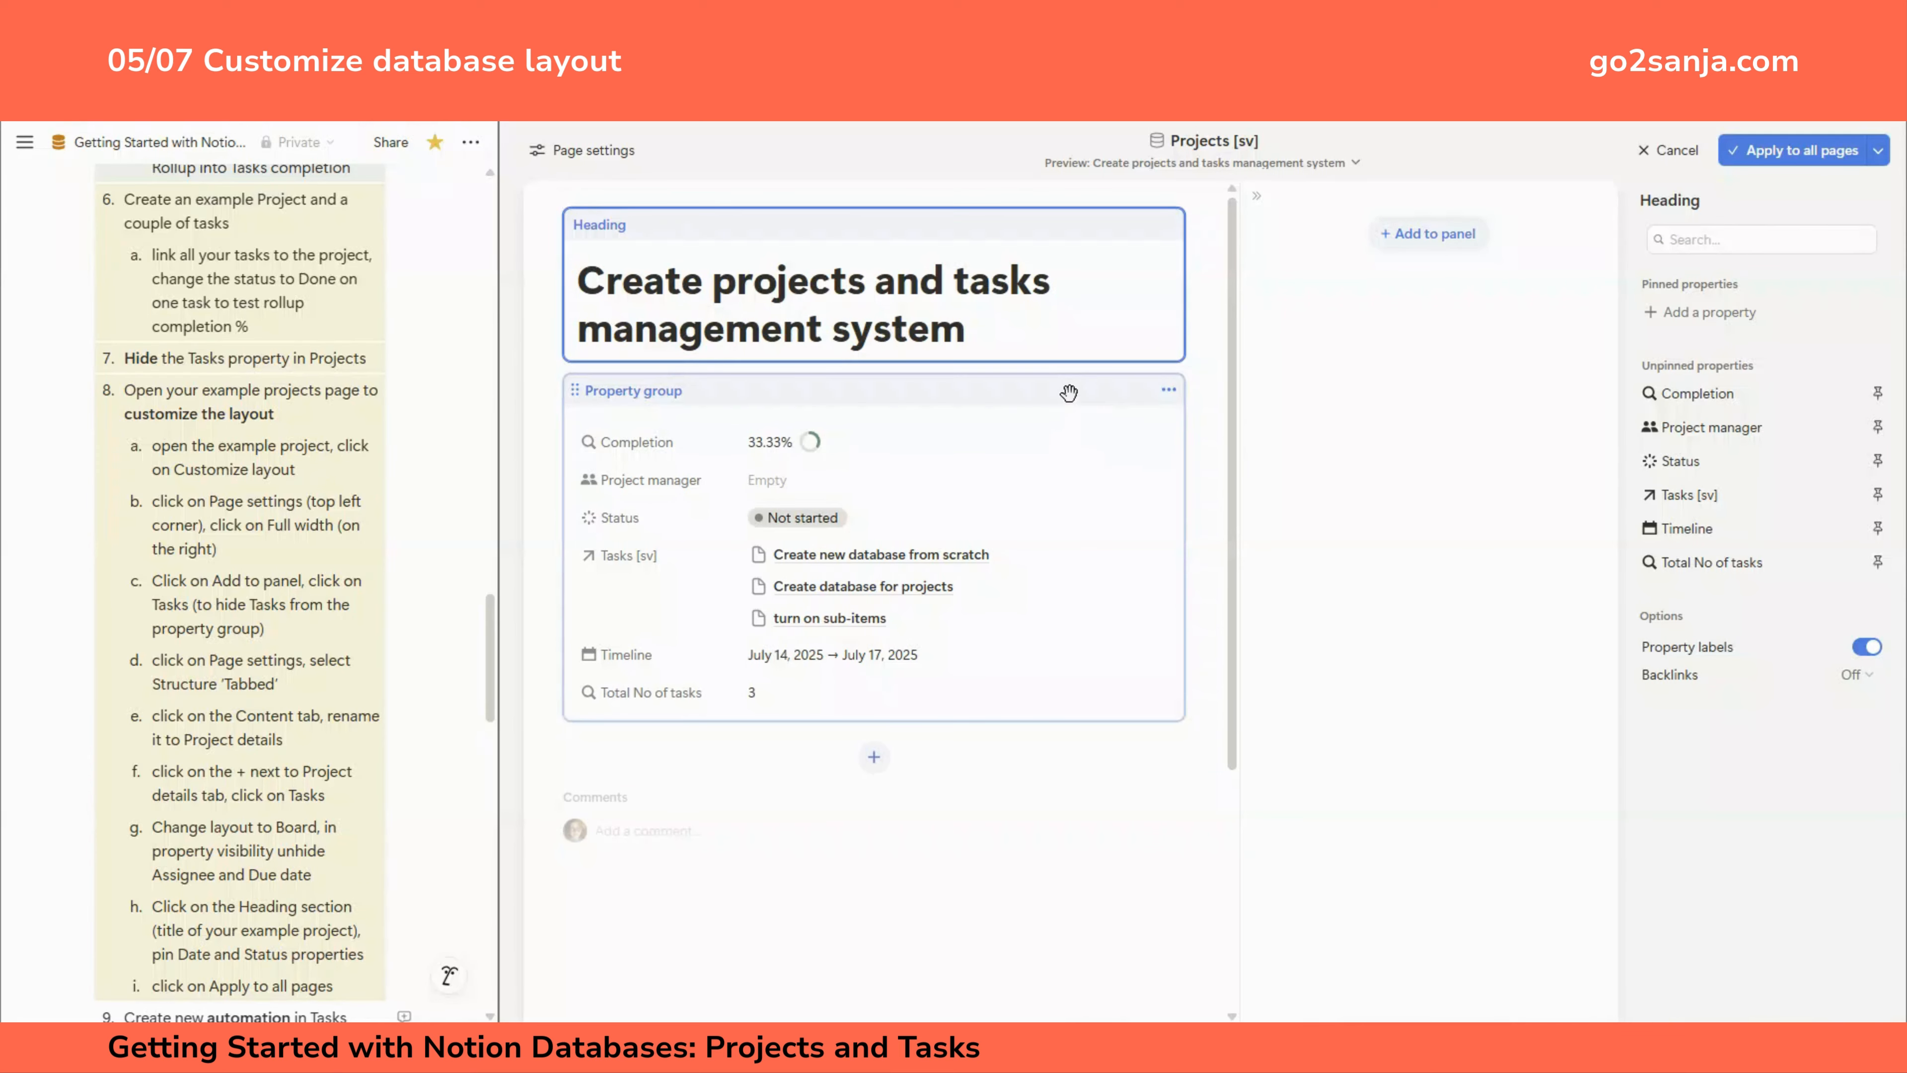
# Step: Switch the page structure to Tabbed and rename the Content tab to "Project details"
pyautogui.click(597, 159)
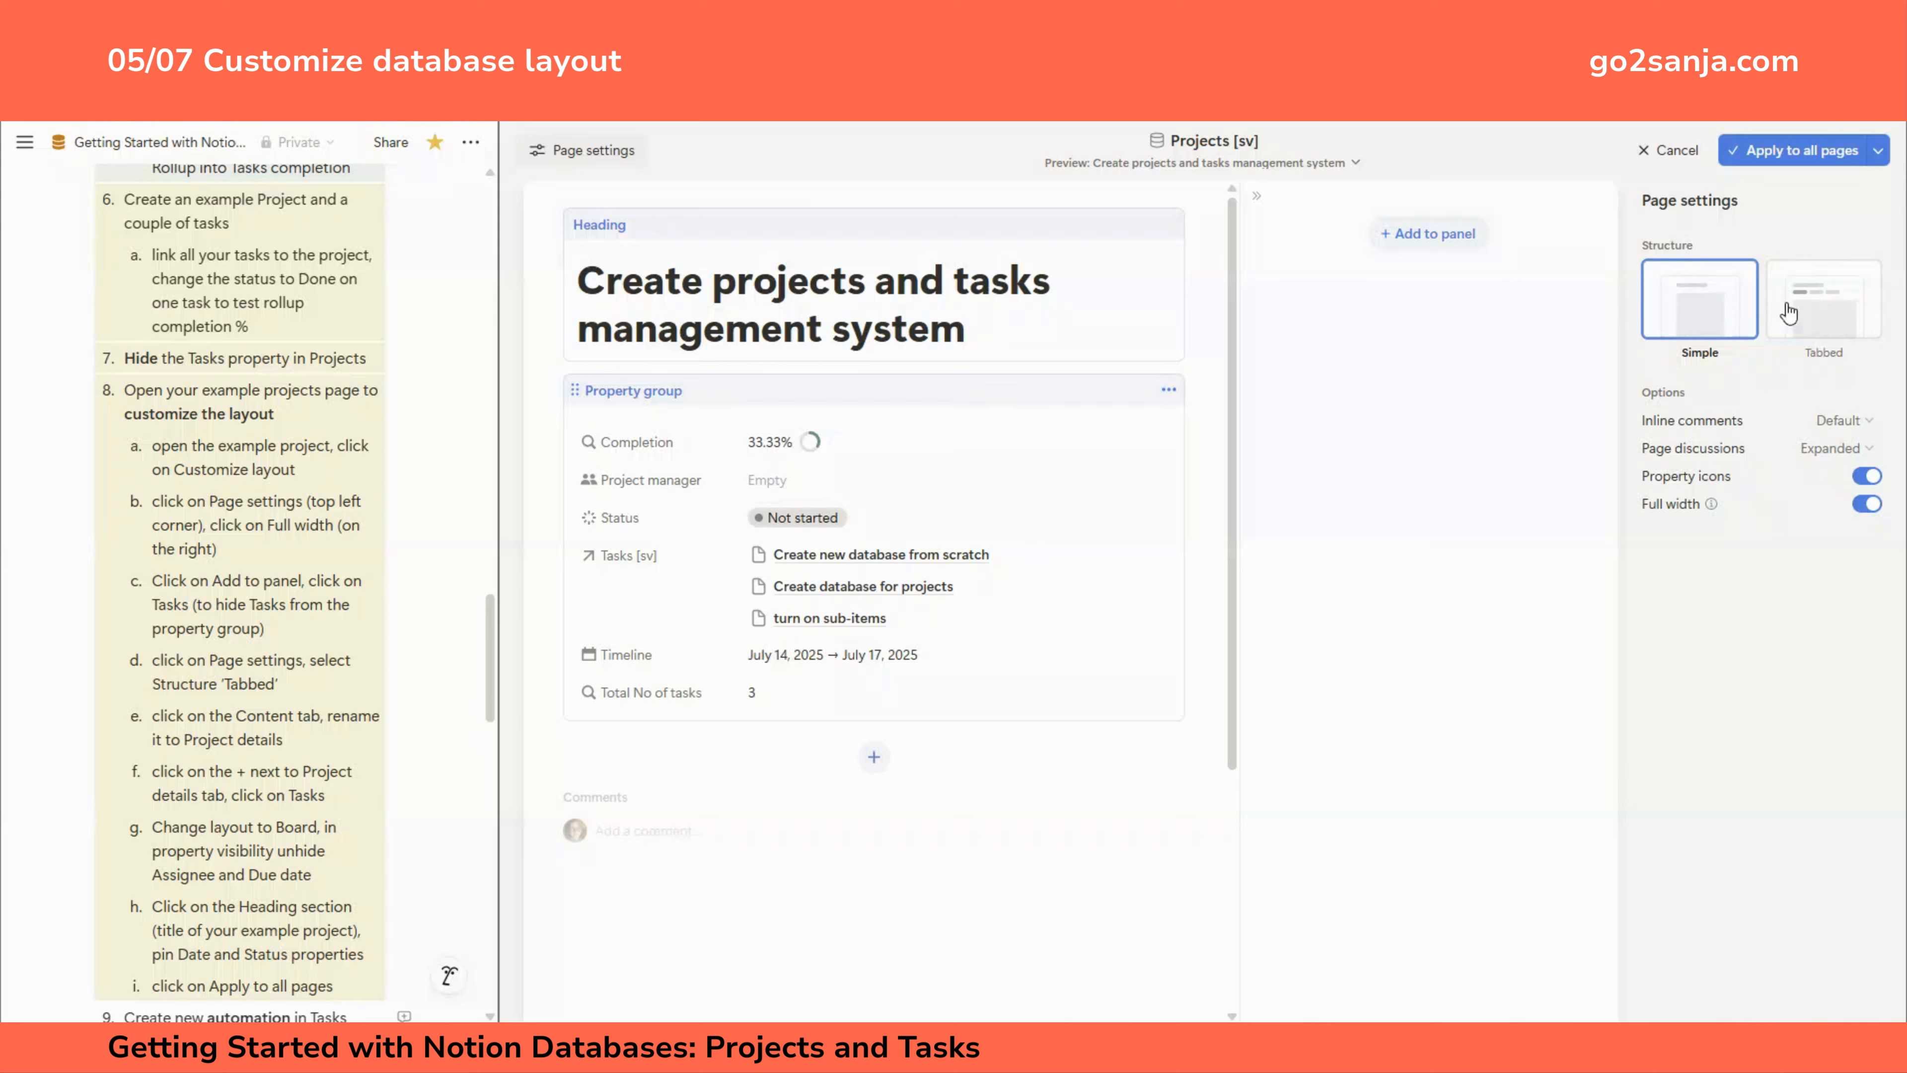
pyautogui.click(1823, 317)
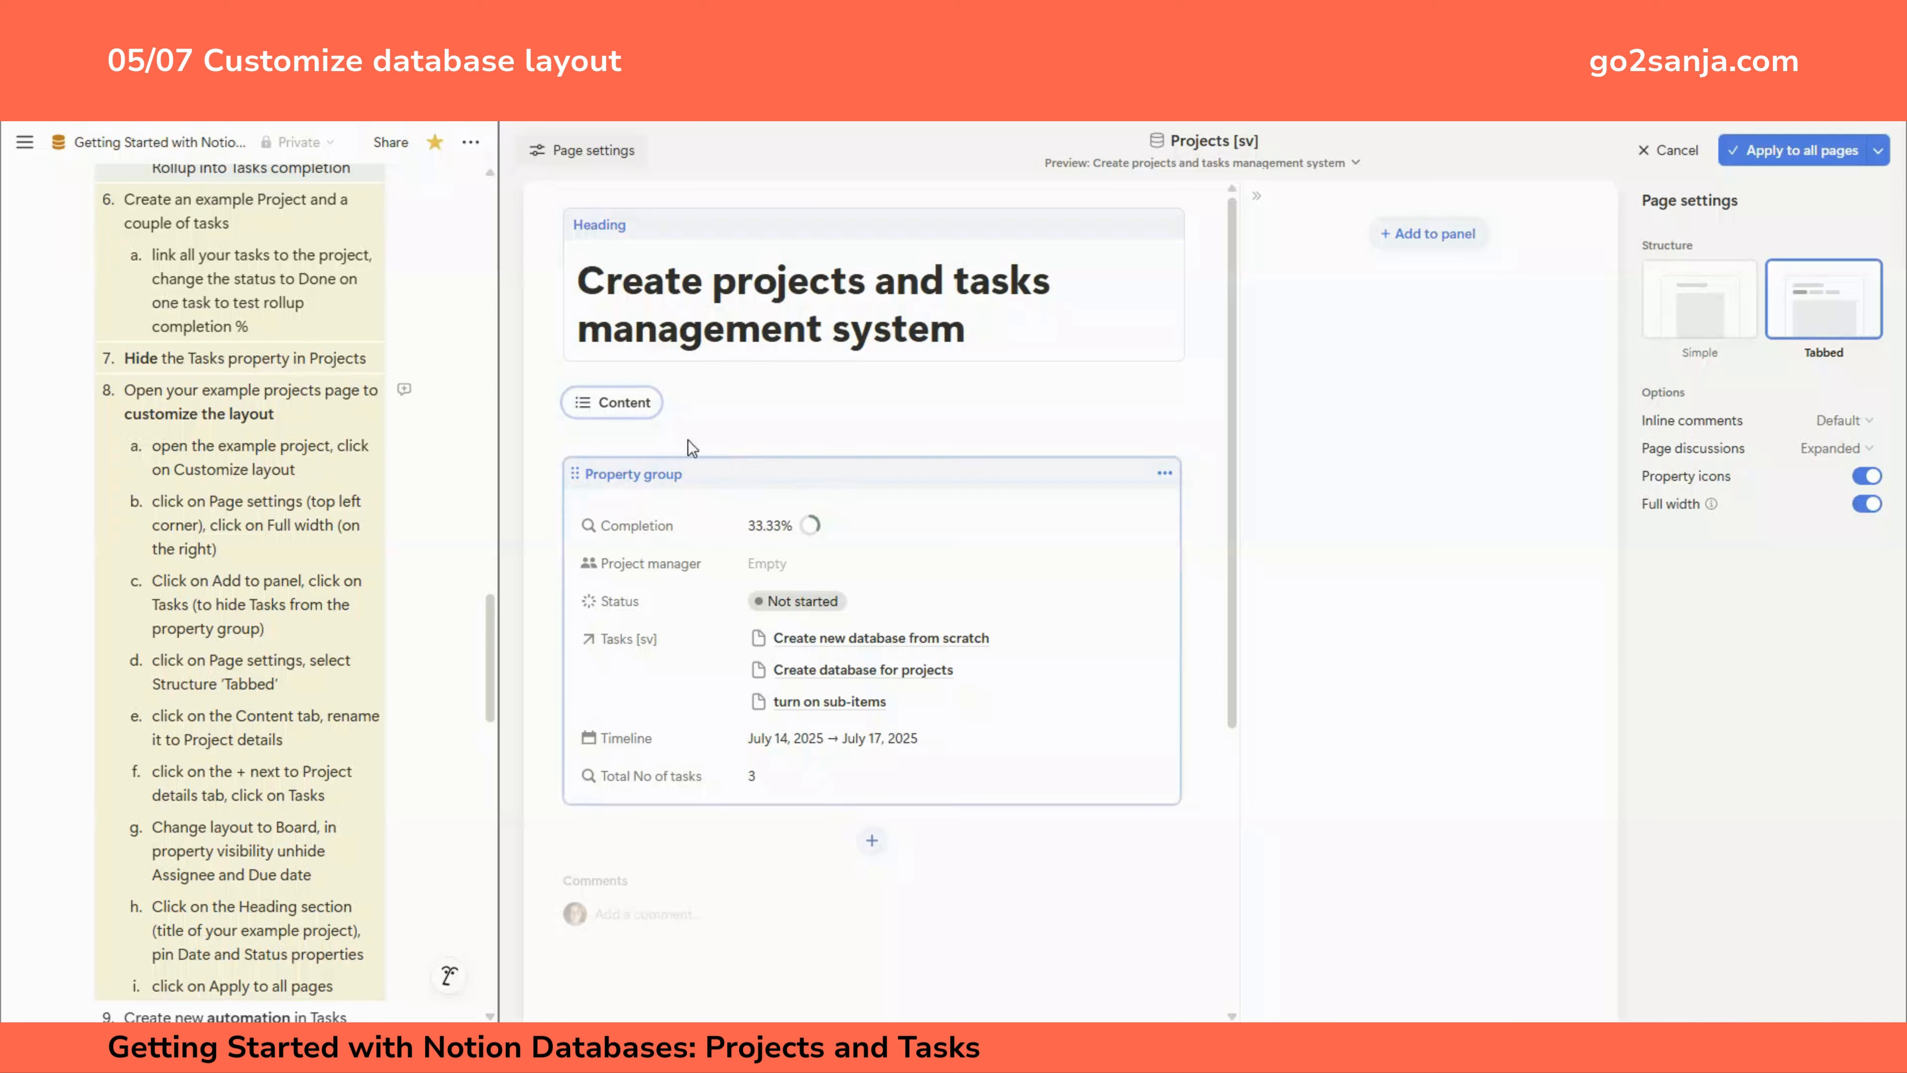
pyautogui.click(614, 412)
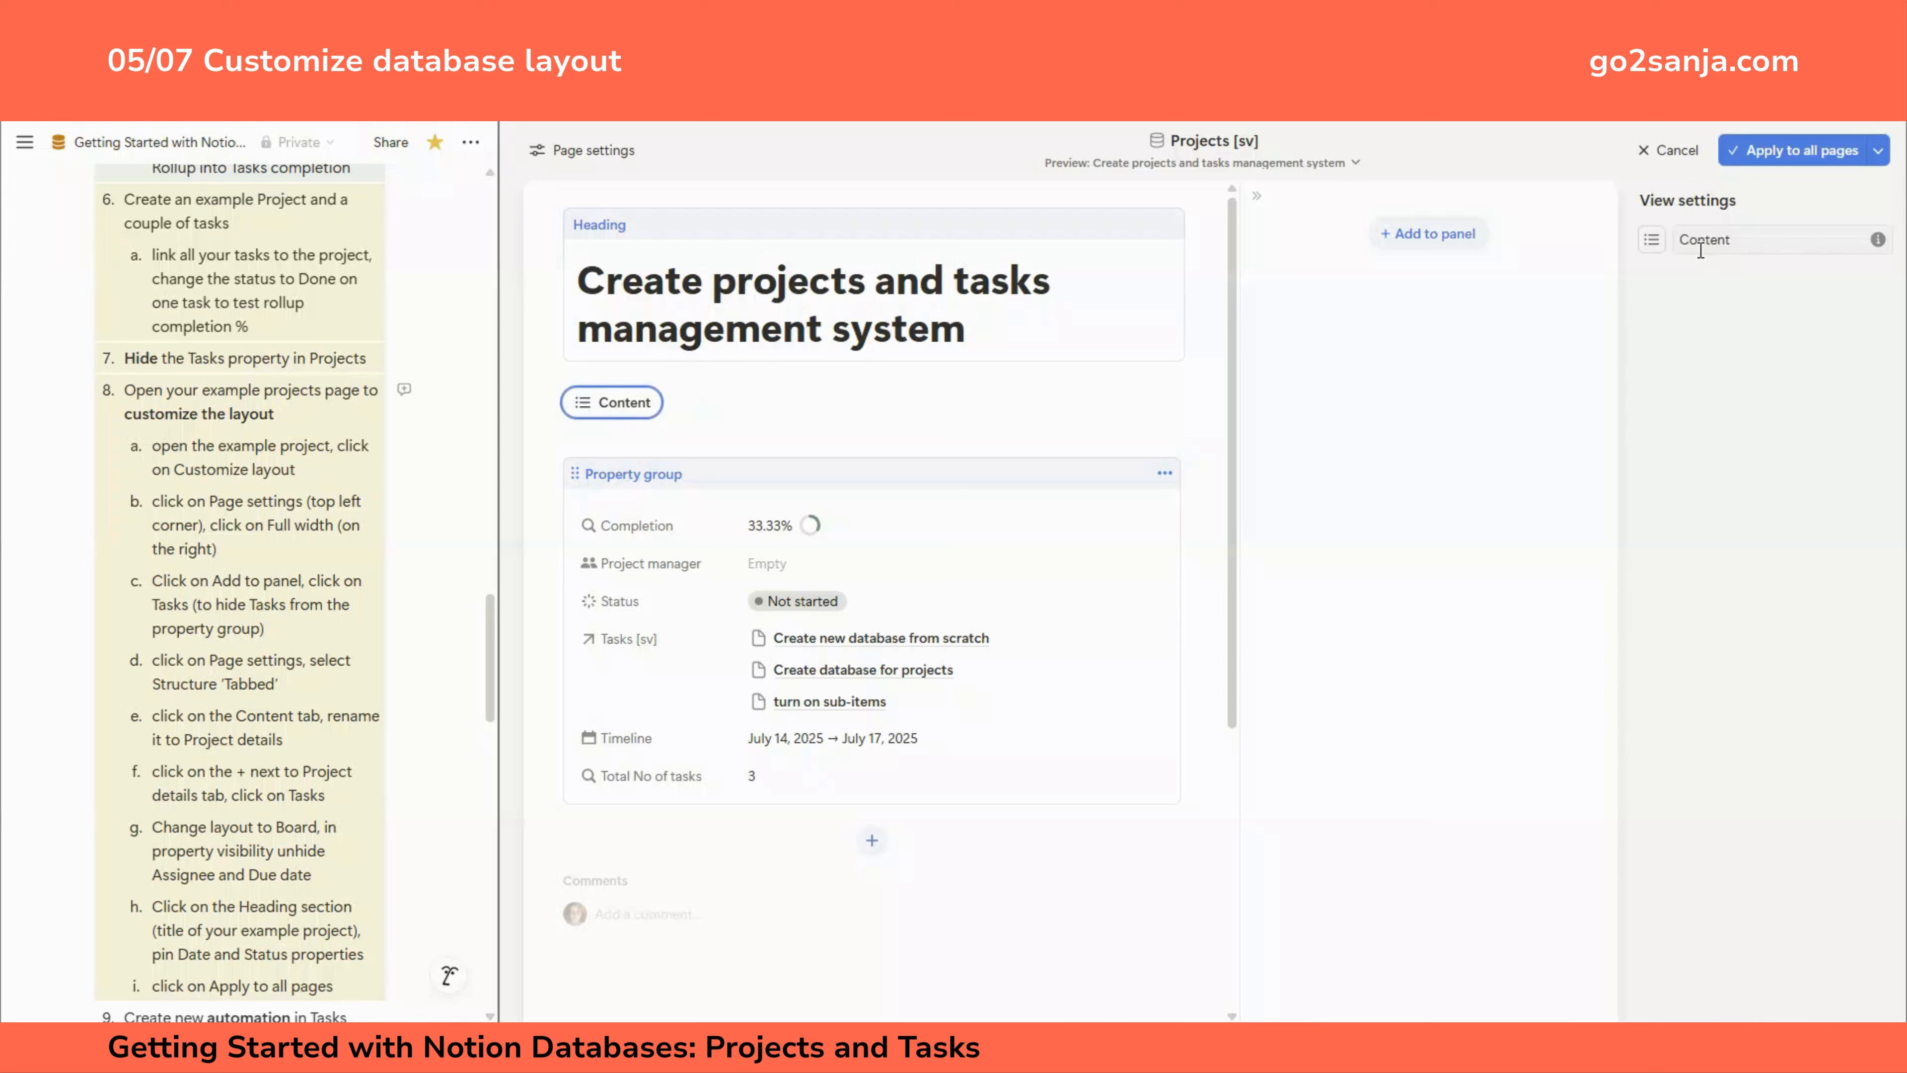
pyautogui.doubleClick(1680, 239)
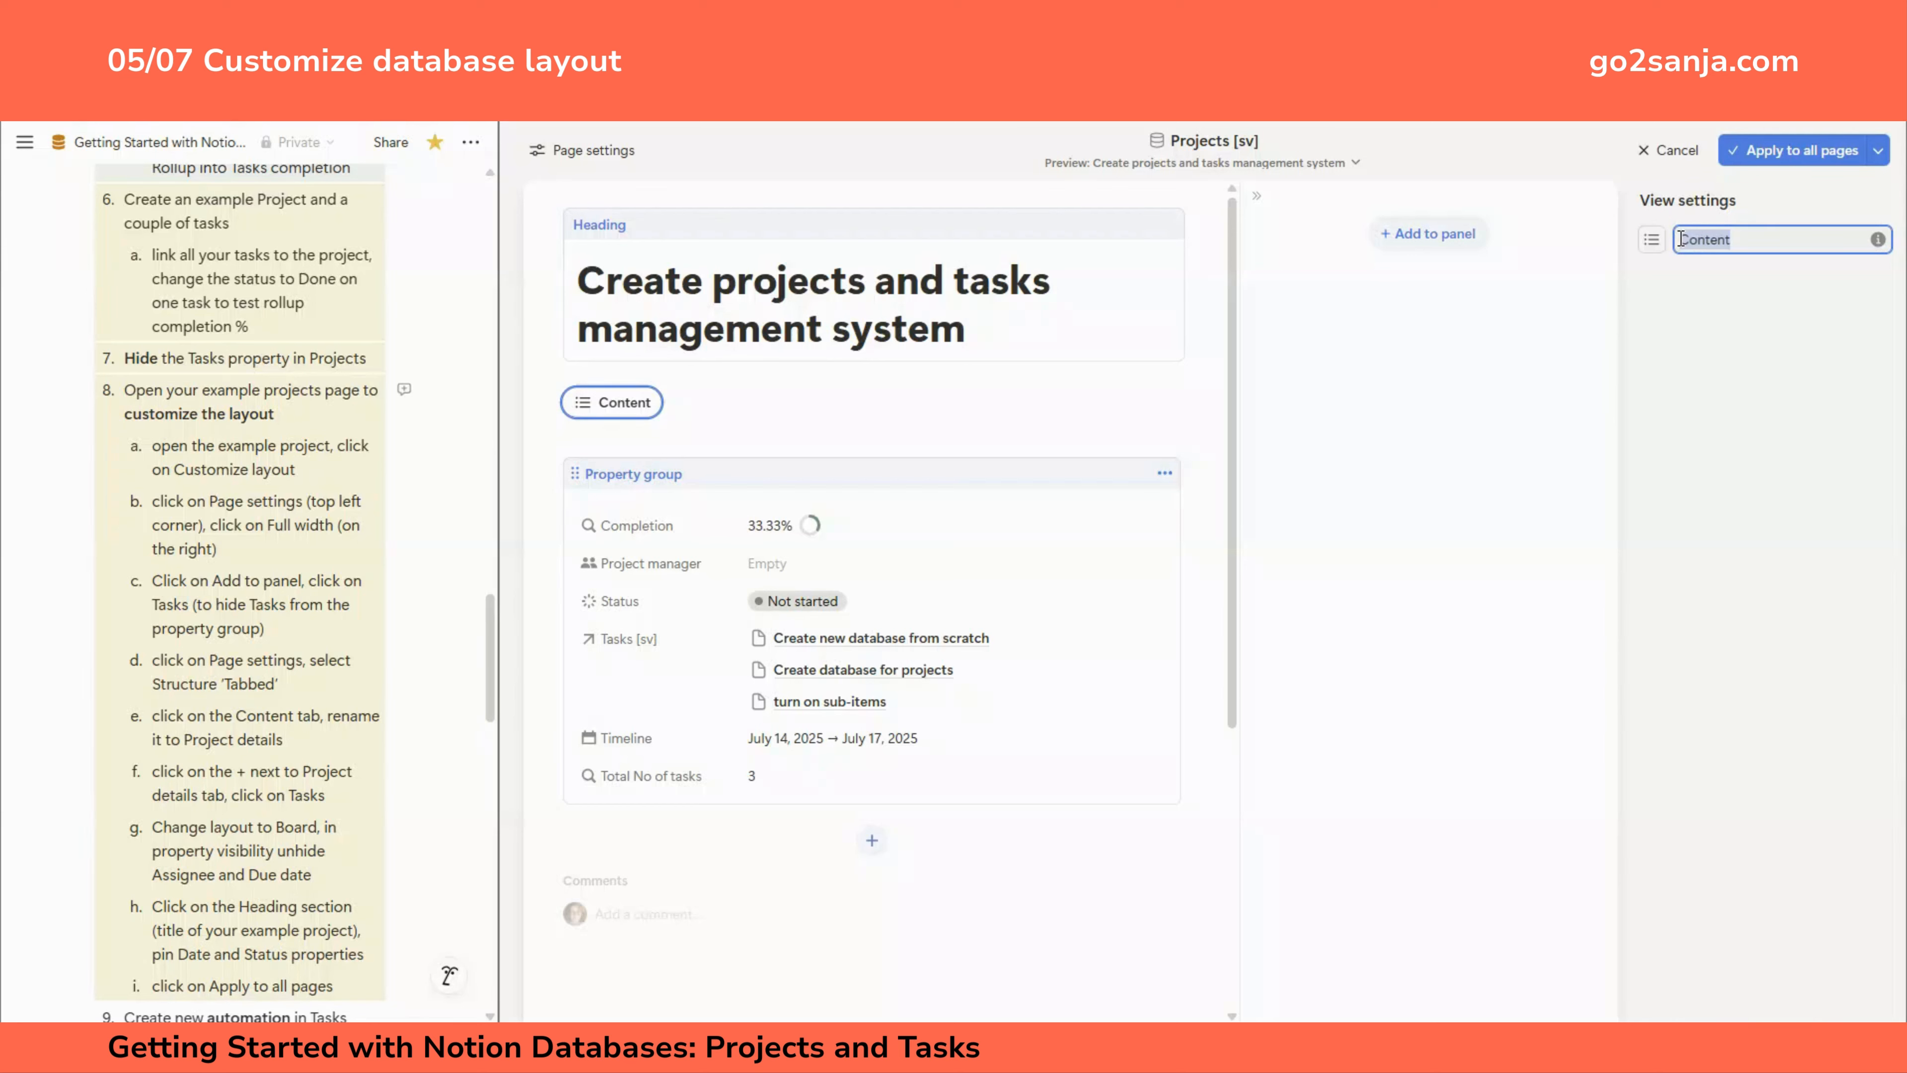
pyautogui.write('Project details')
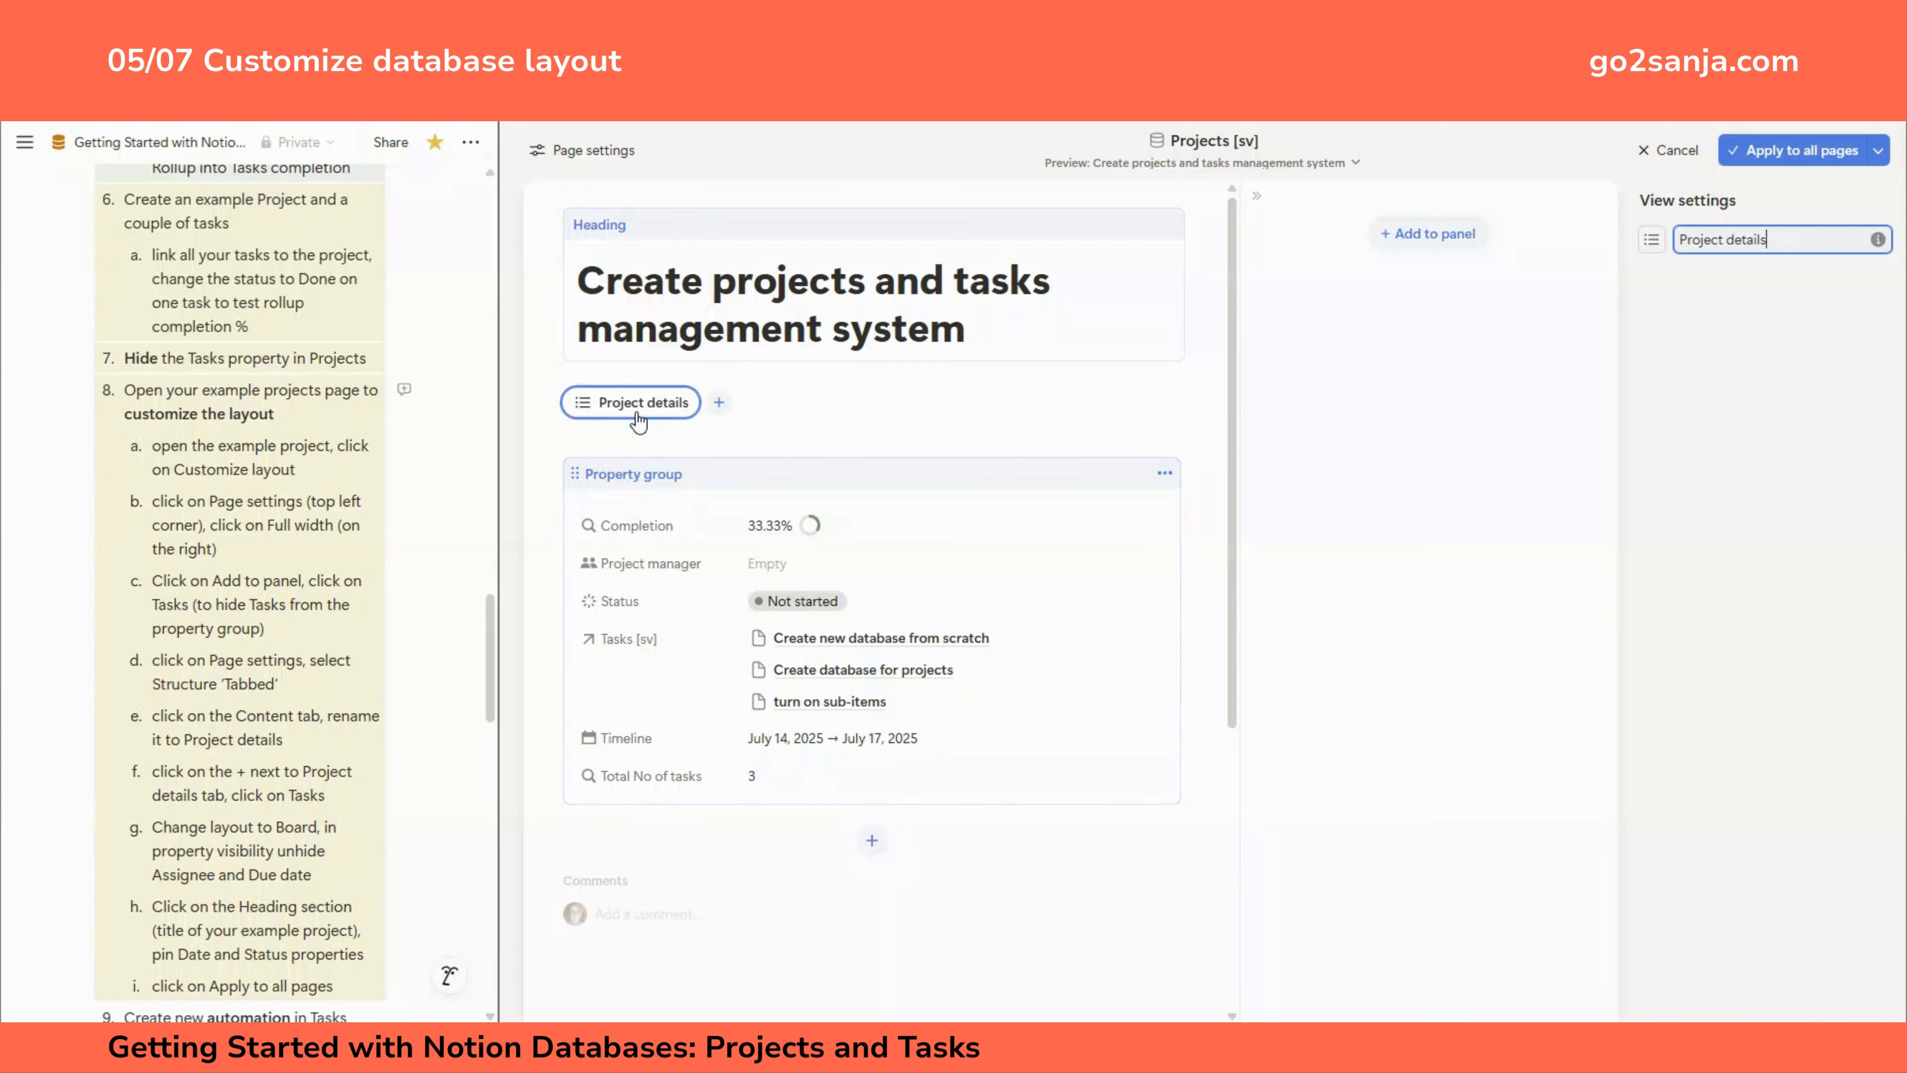
# Step: Add a tab for the related Tasks [sv] database and set its layout to Board
pyautogui.click(719, 403)
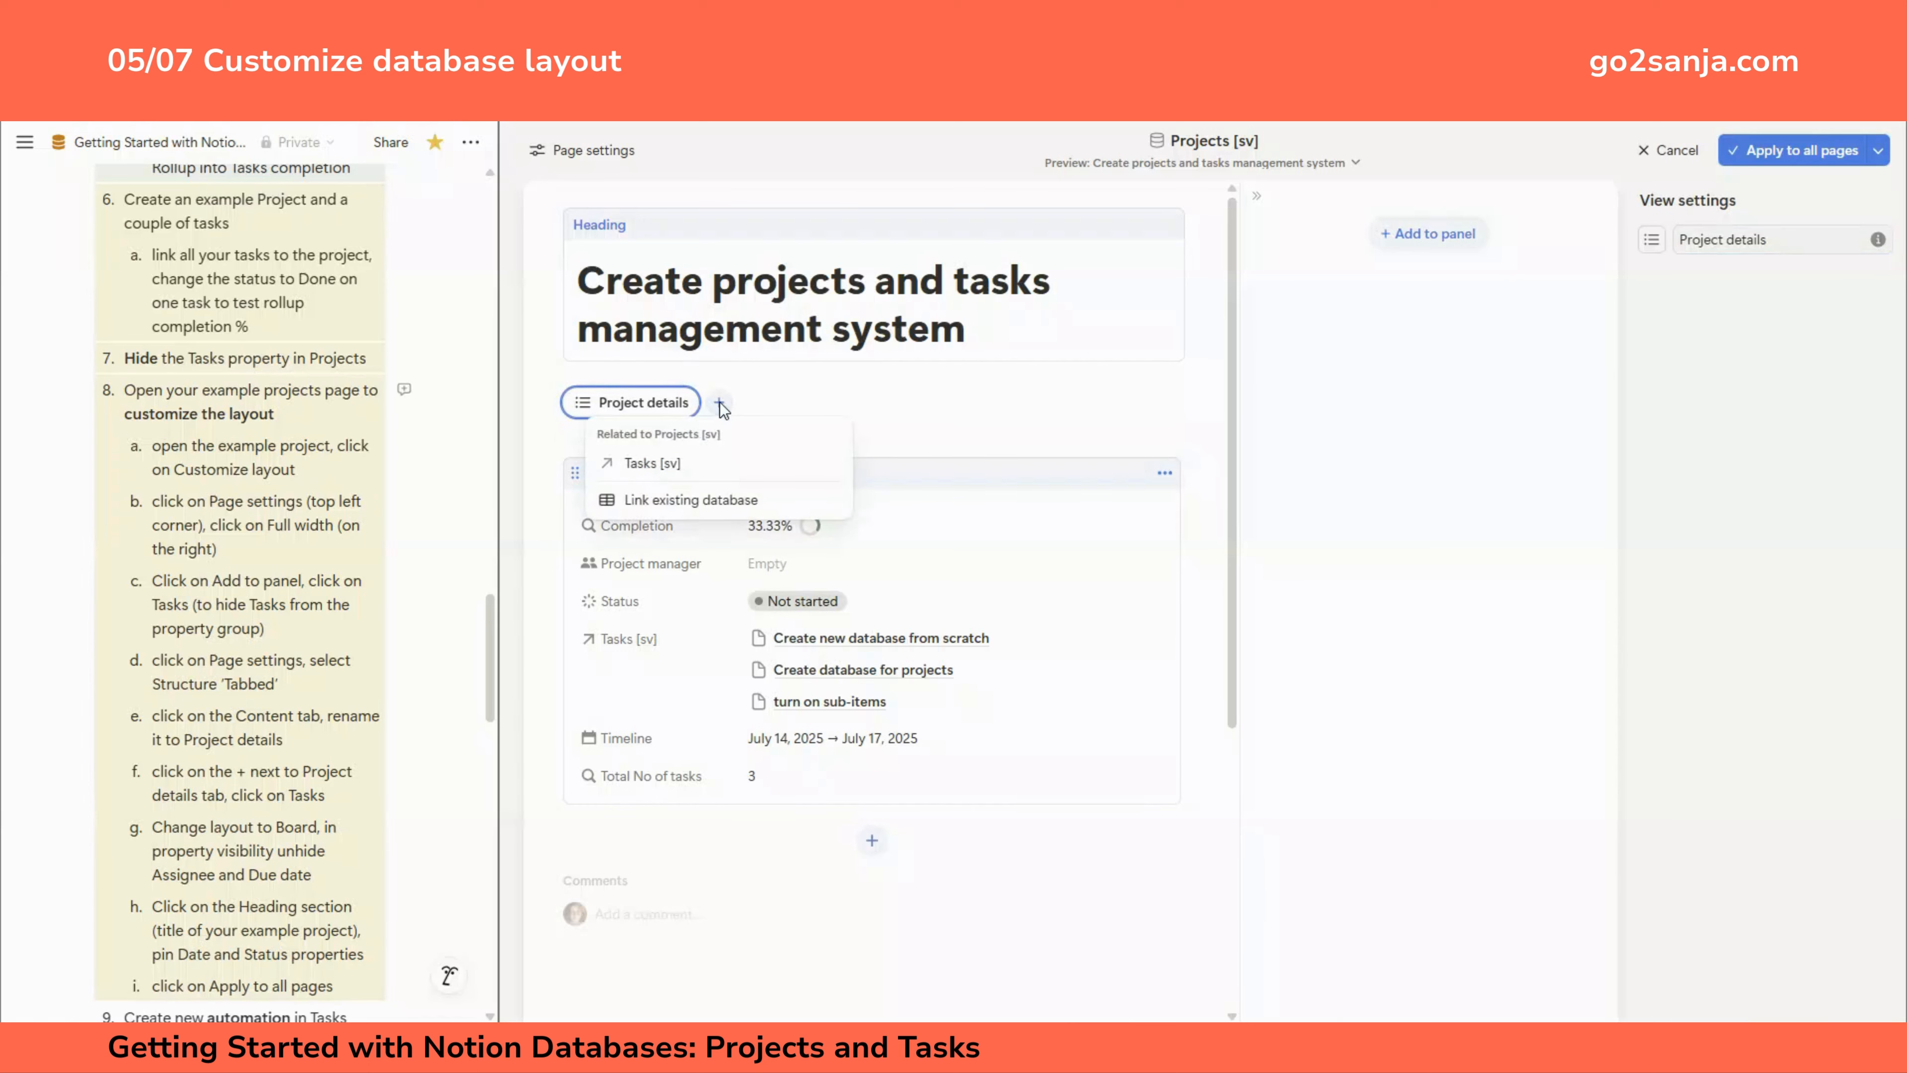
pyautogui.click(652, 463)
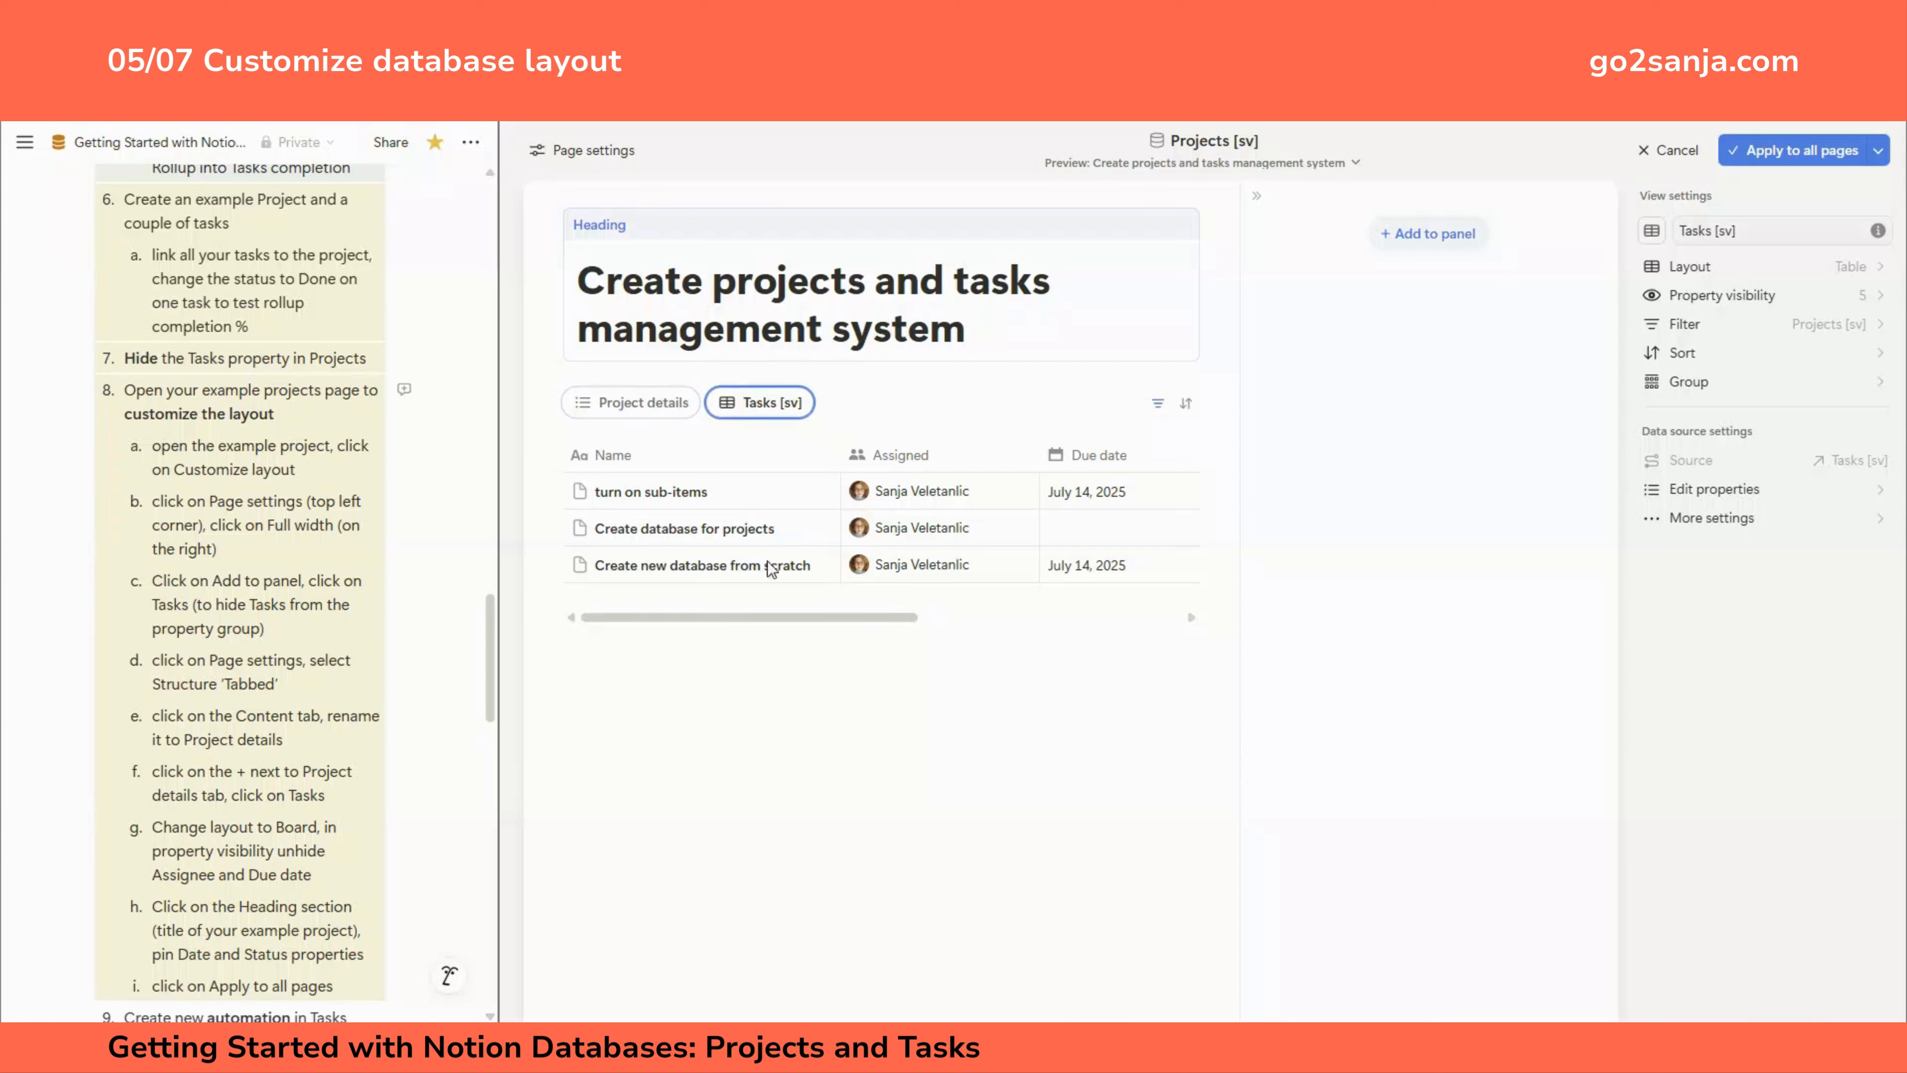
pyautogui.moveTo(819, 620); pyautogui.dragTo(768, 627)
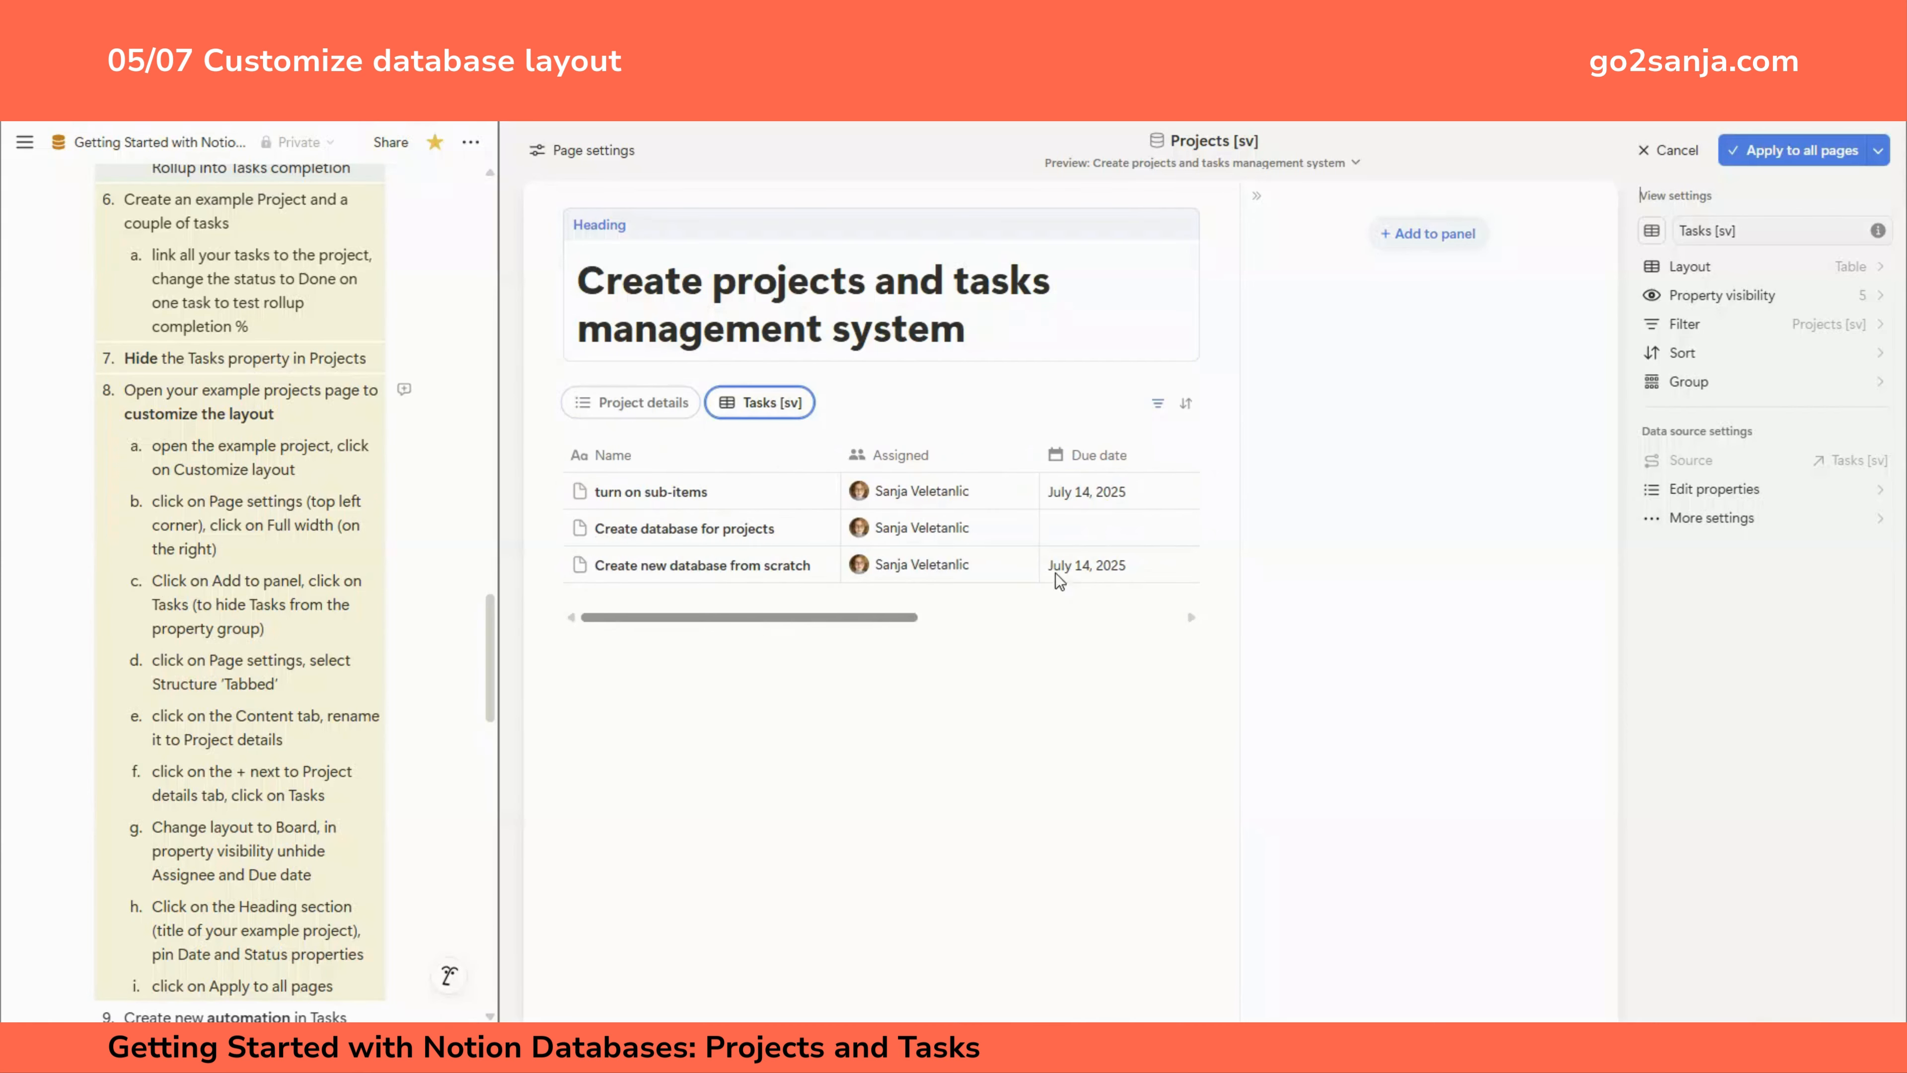
pyautogui.click(1703, 269)
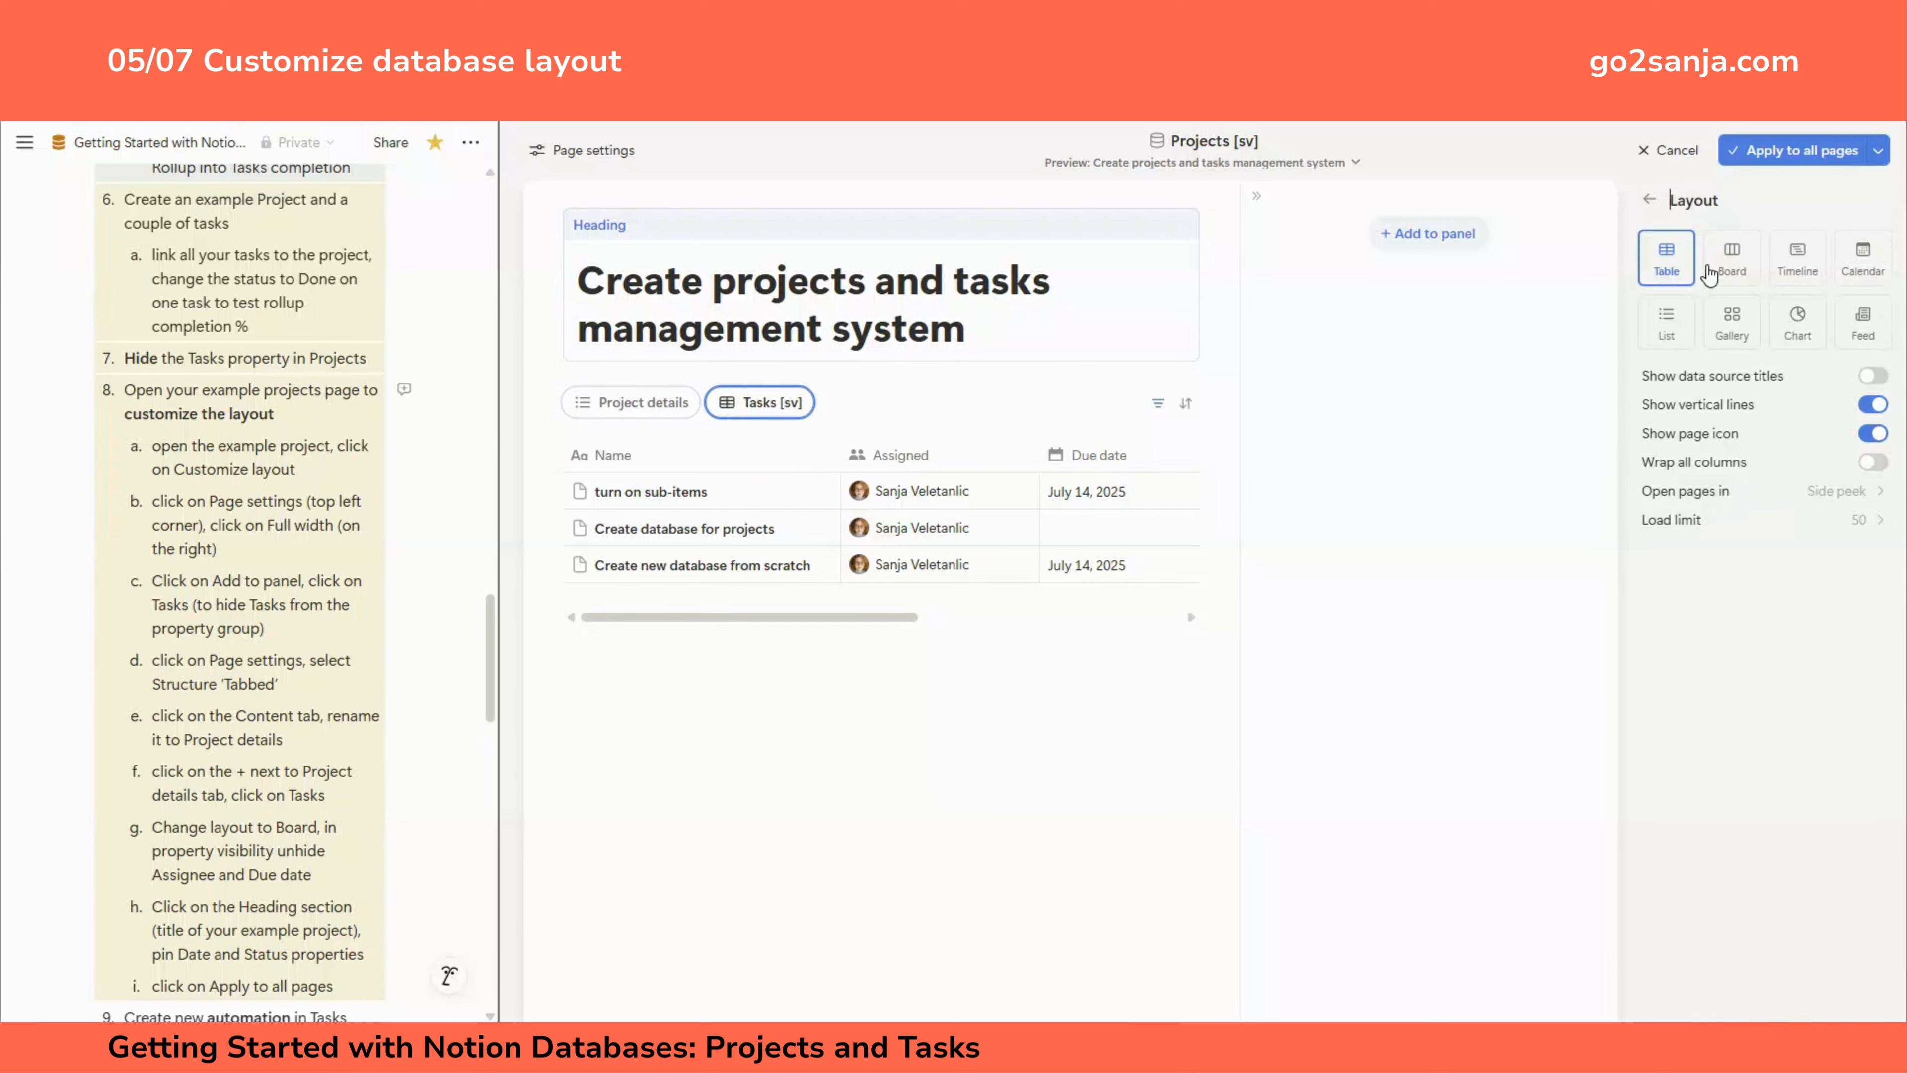
pyautogui.click(1729, 256)
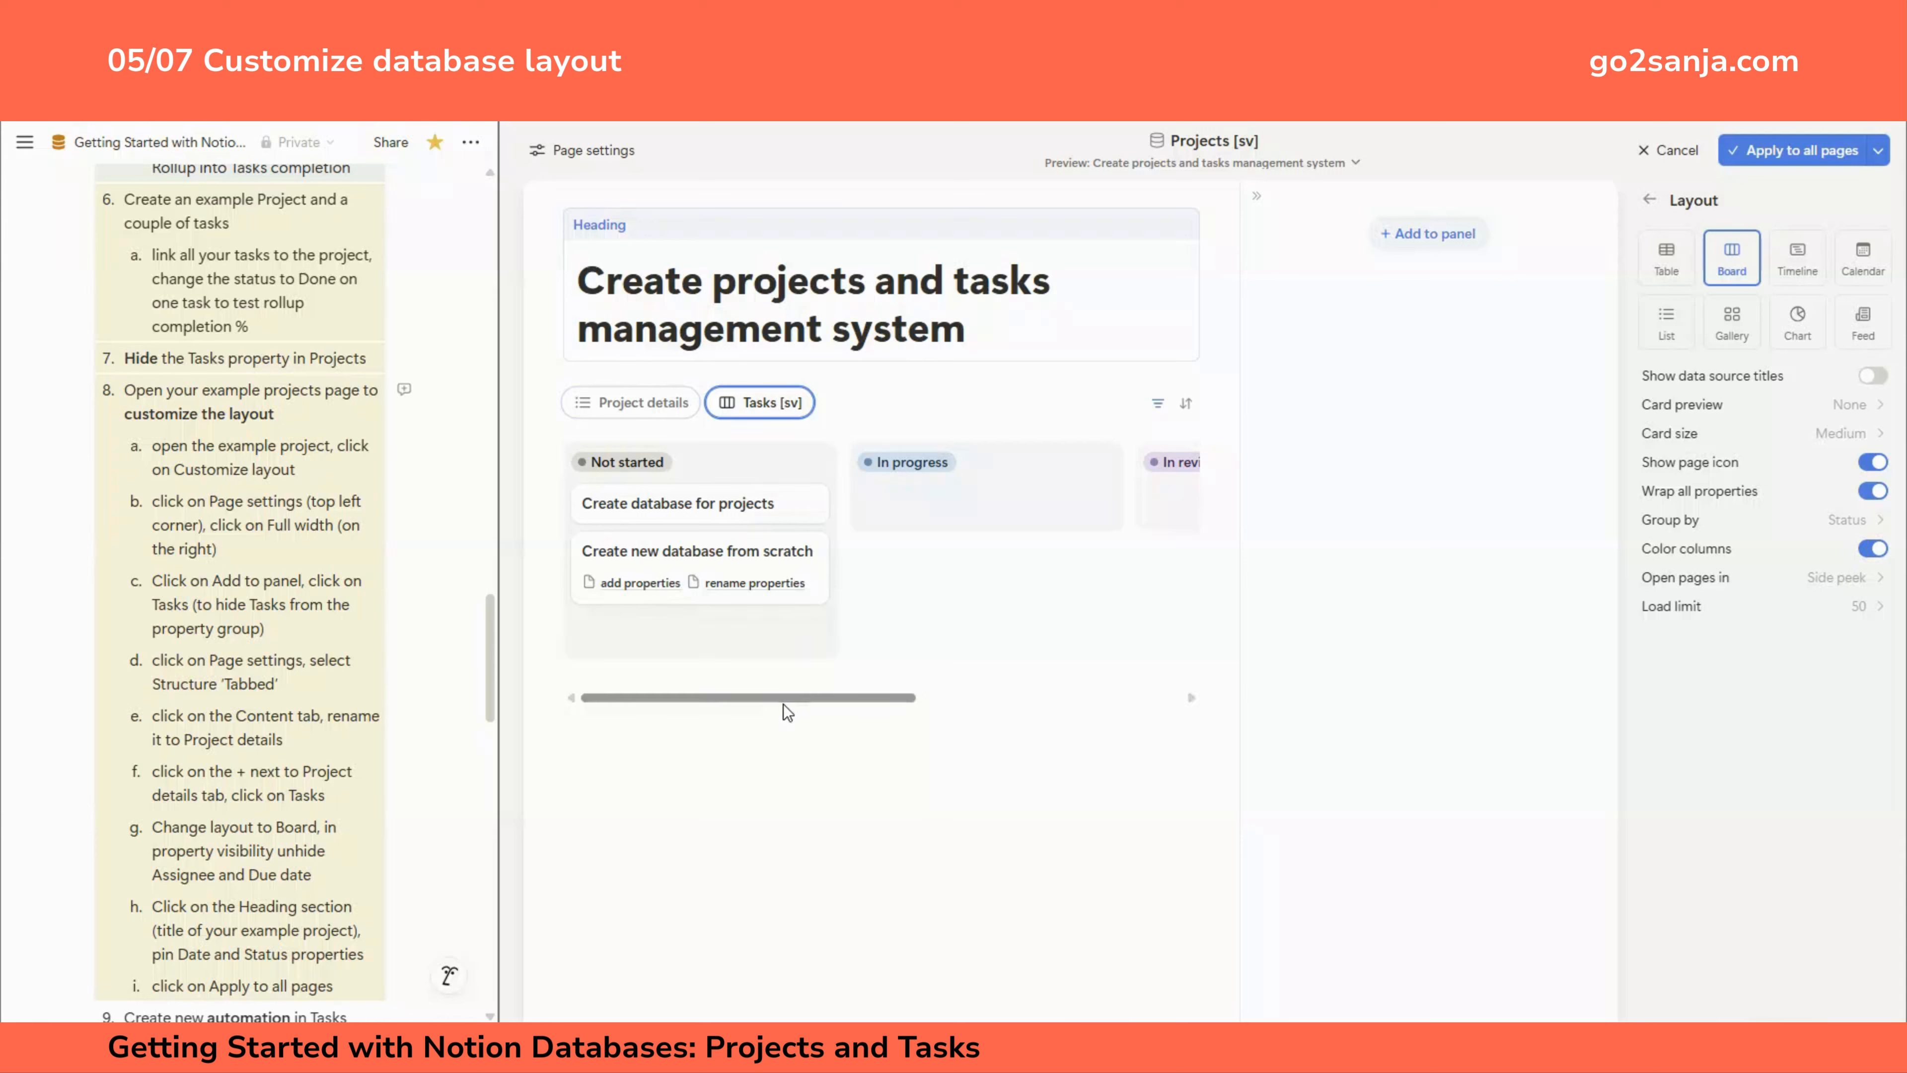
# Step: Make the Assigned and Due date properties visible on the Tasks [sv] board cards
pyautogui.click(1650, 200)
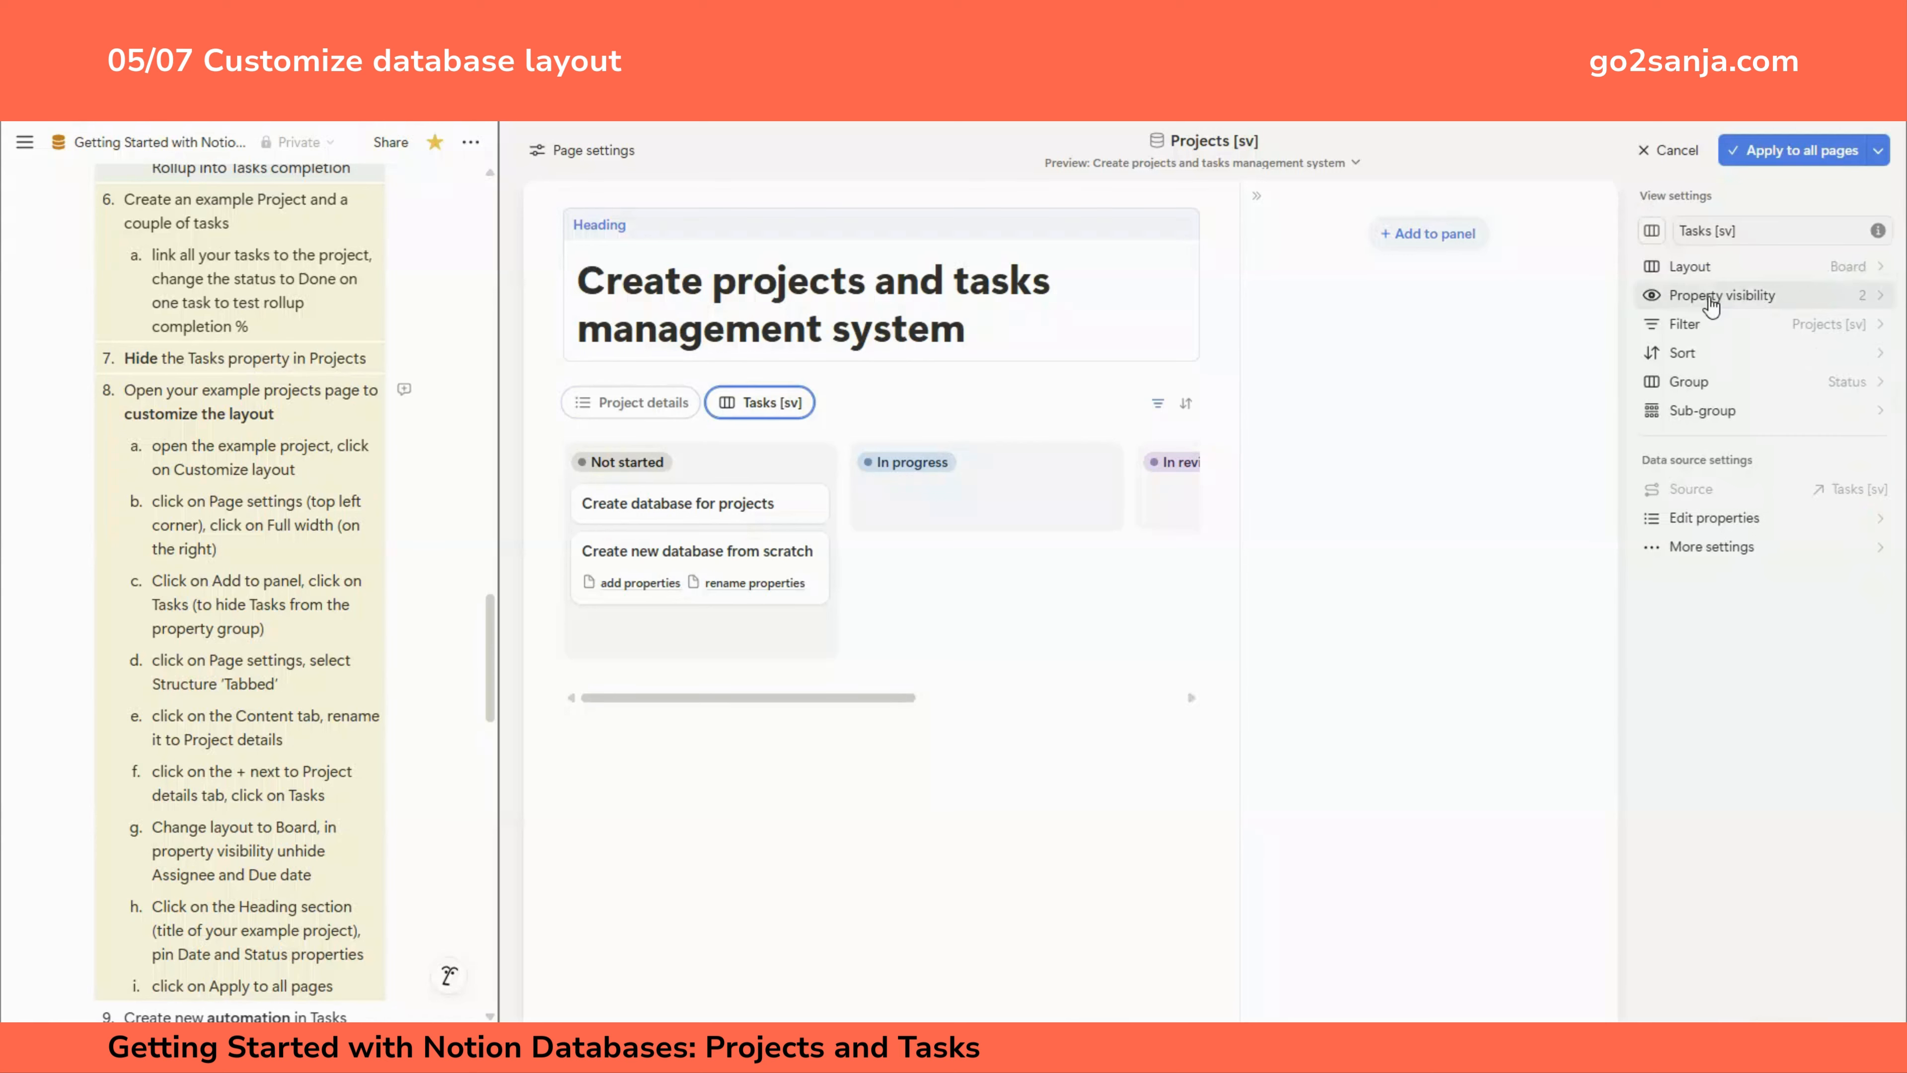
pyautogui.click(1713, 301)
pyautogui.click(1876, 409)
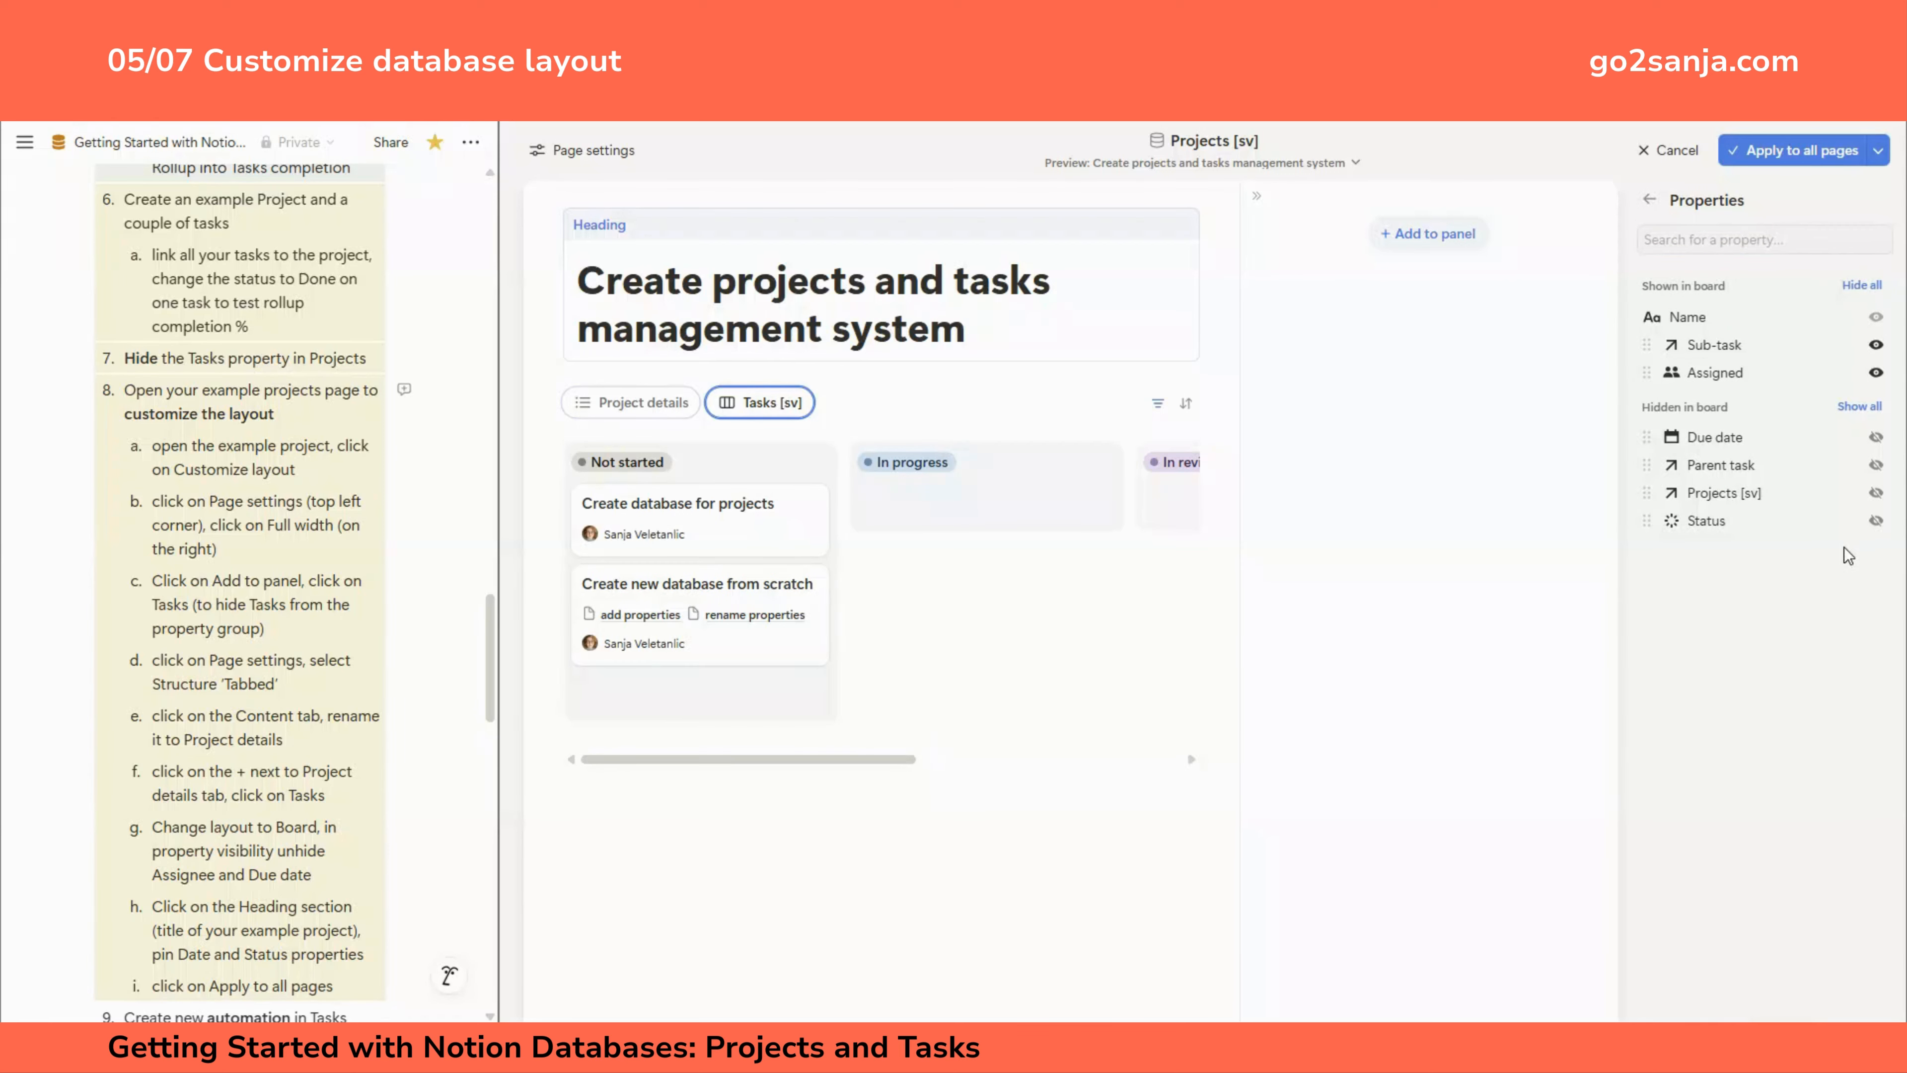
pyautogui.click(1876, 437)
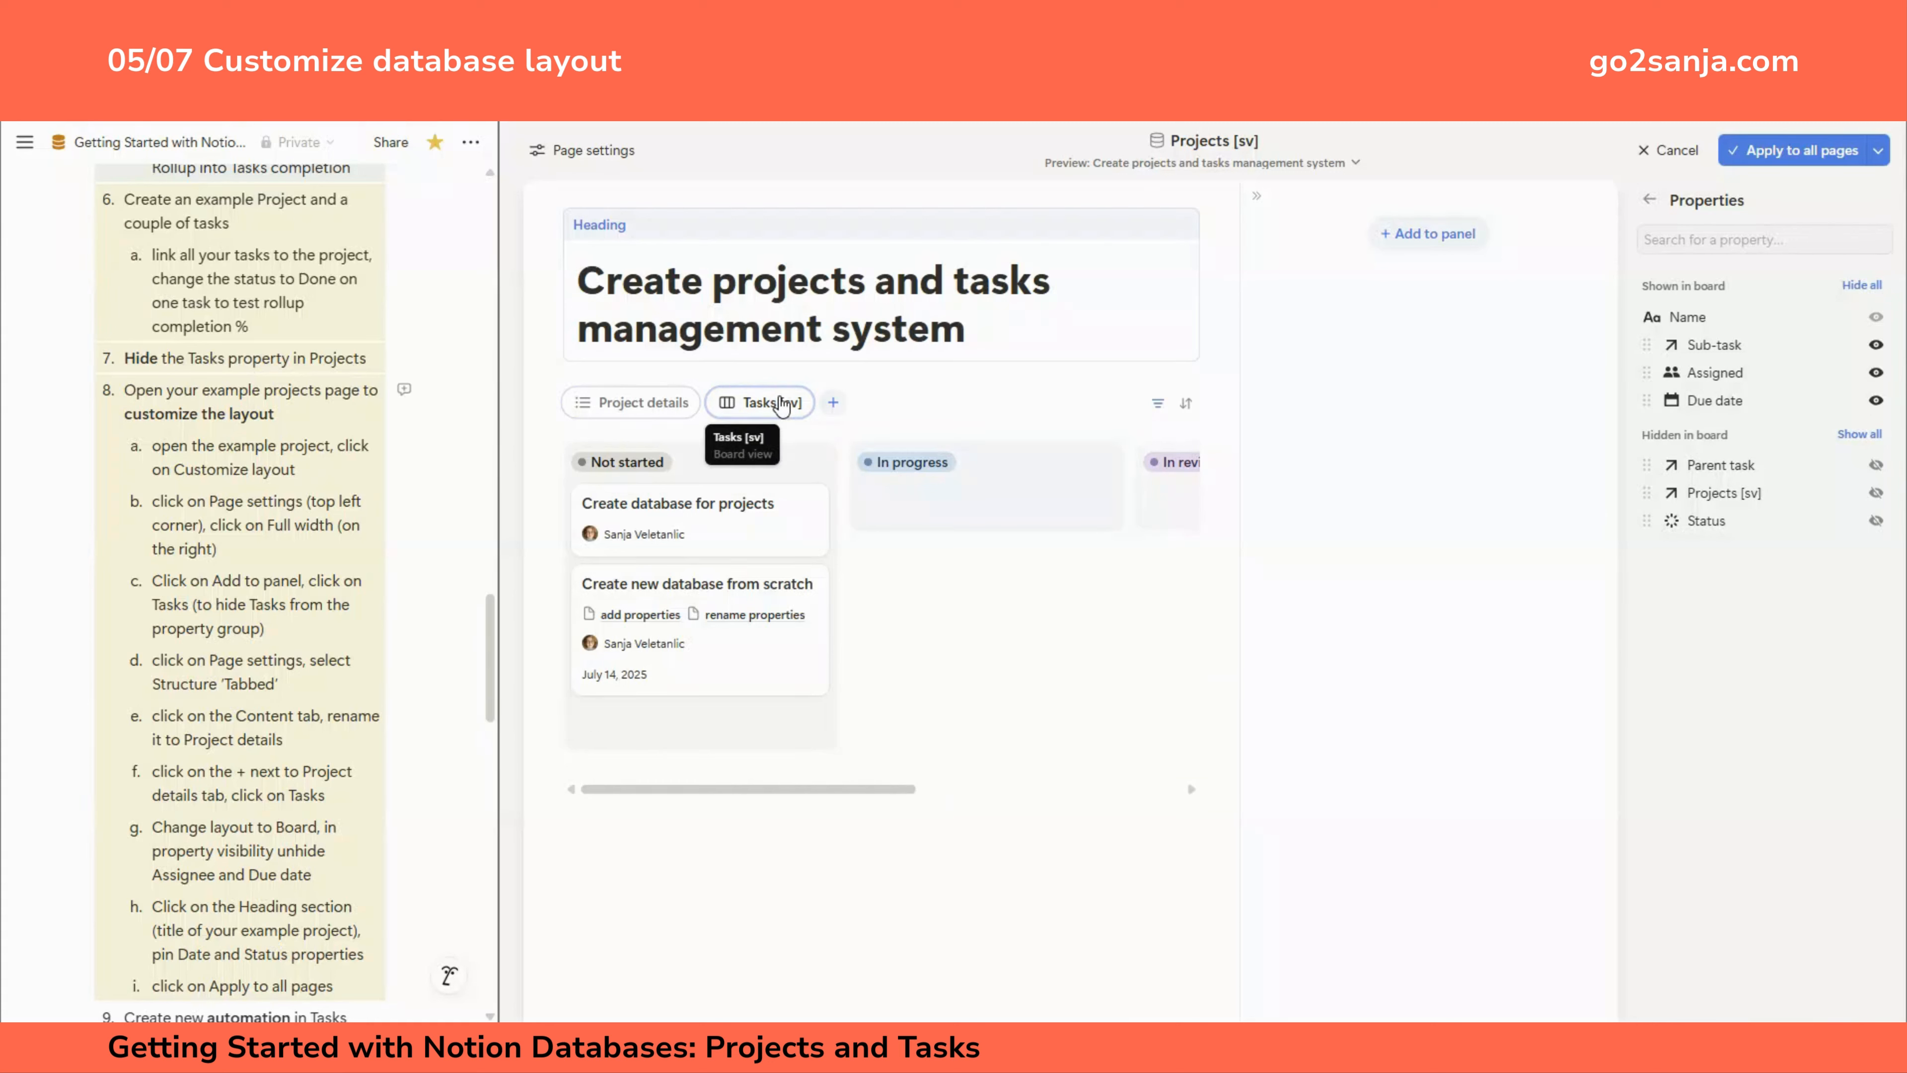
# Step: From the Project details tab, move the Tasks [sv] relation out of the property group by adding it to the page's panel
pyautogui.click(646, 406)
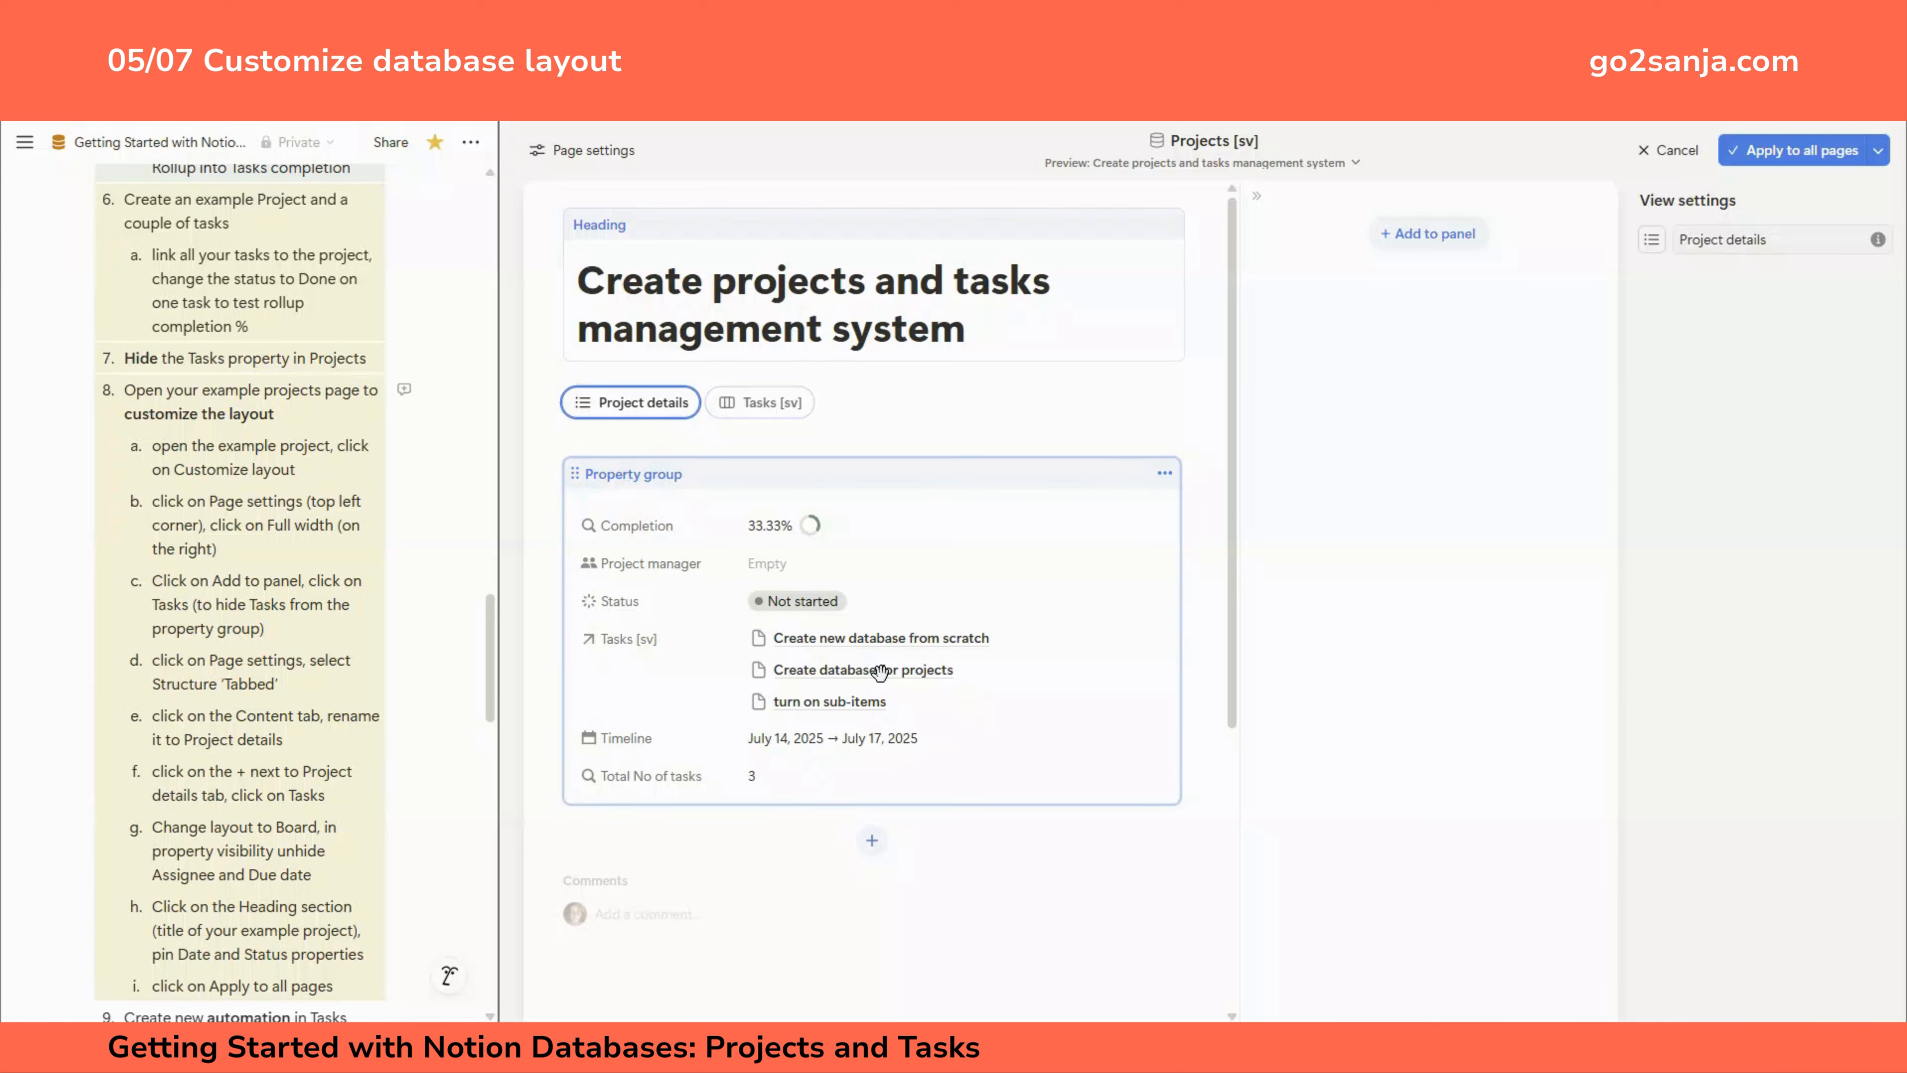
pyautogui.click(1425, 236)
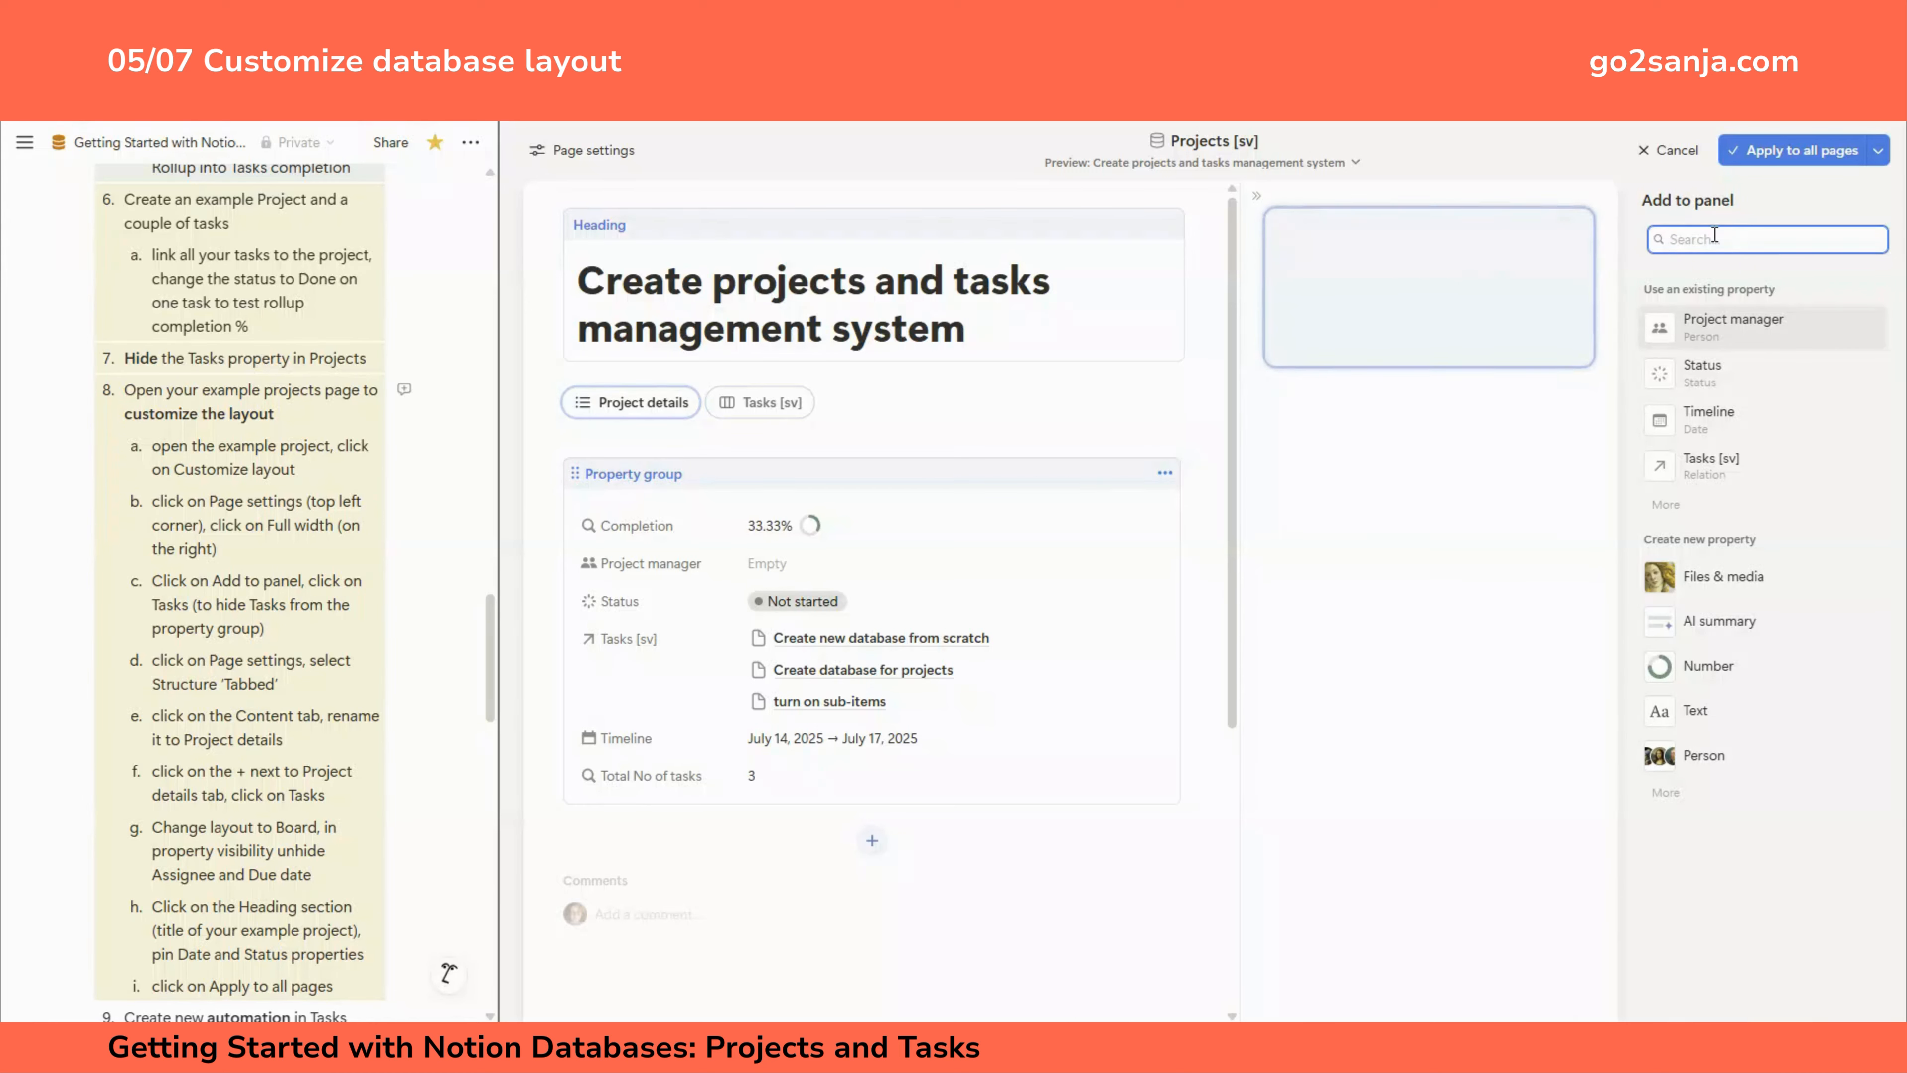
pyautogui.write('tas')
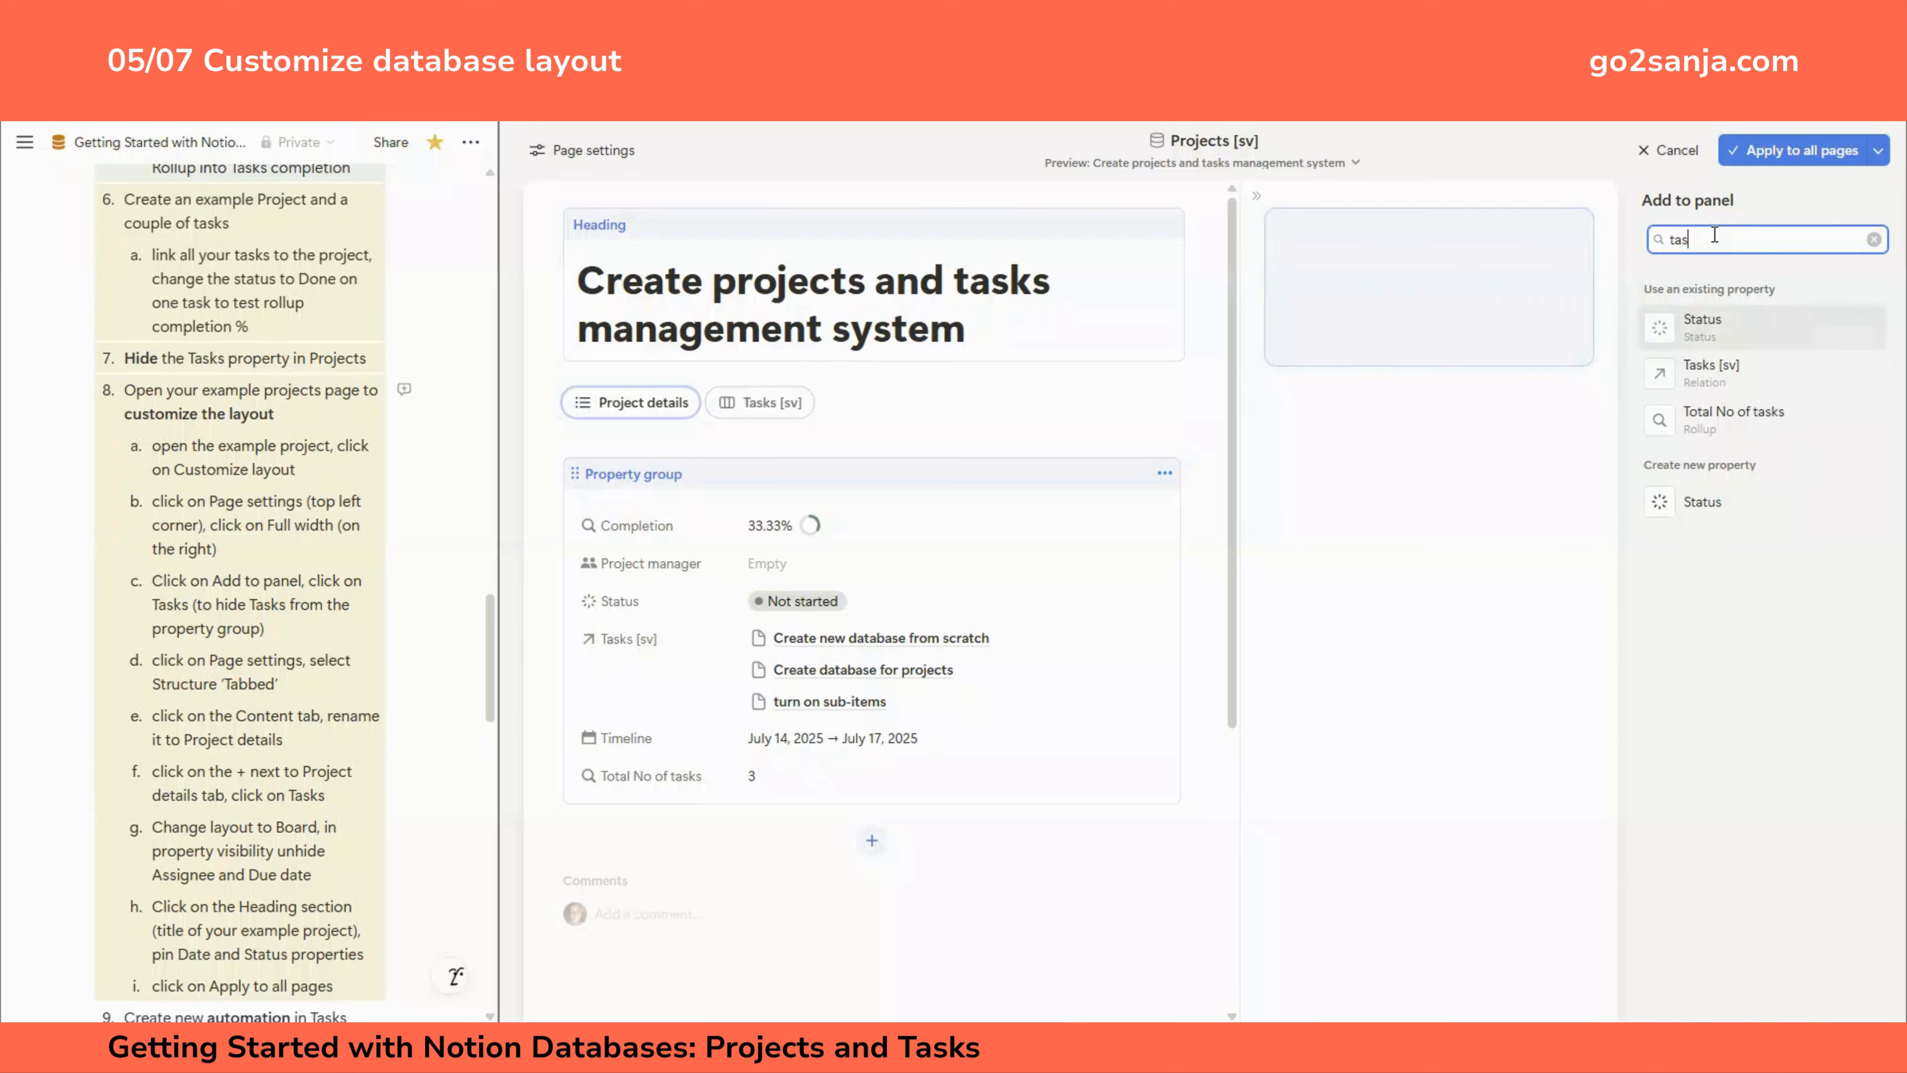
pyautogui.click(1715, 380)
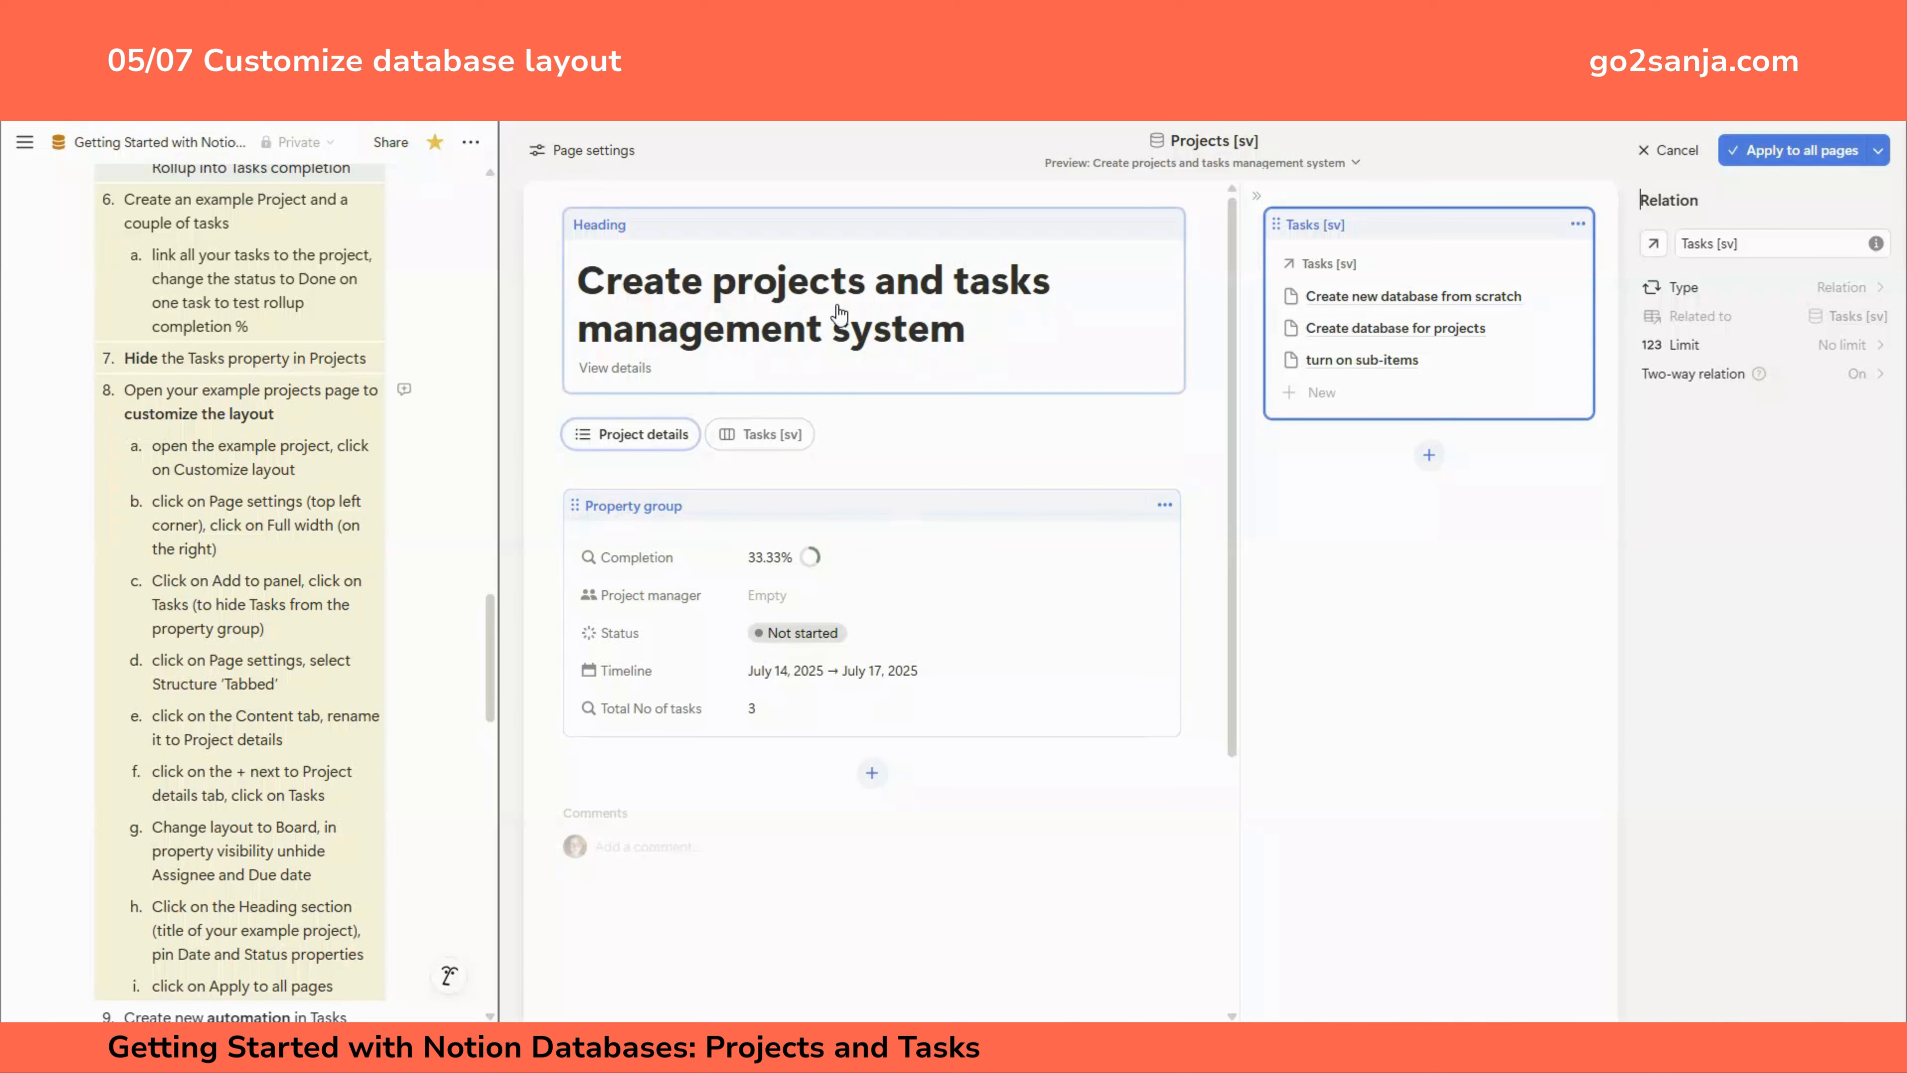
# Step: Pin the Status, Project manager and Timeline properties to the heading and apply the layout to all pages
pyautogui.click(759, 314)
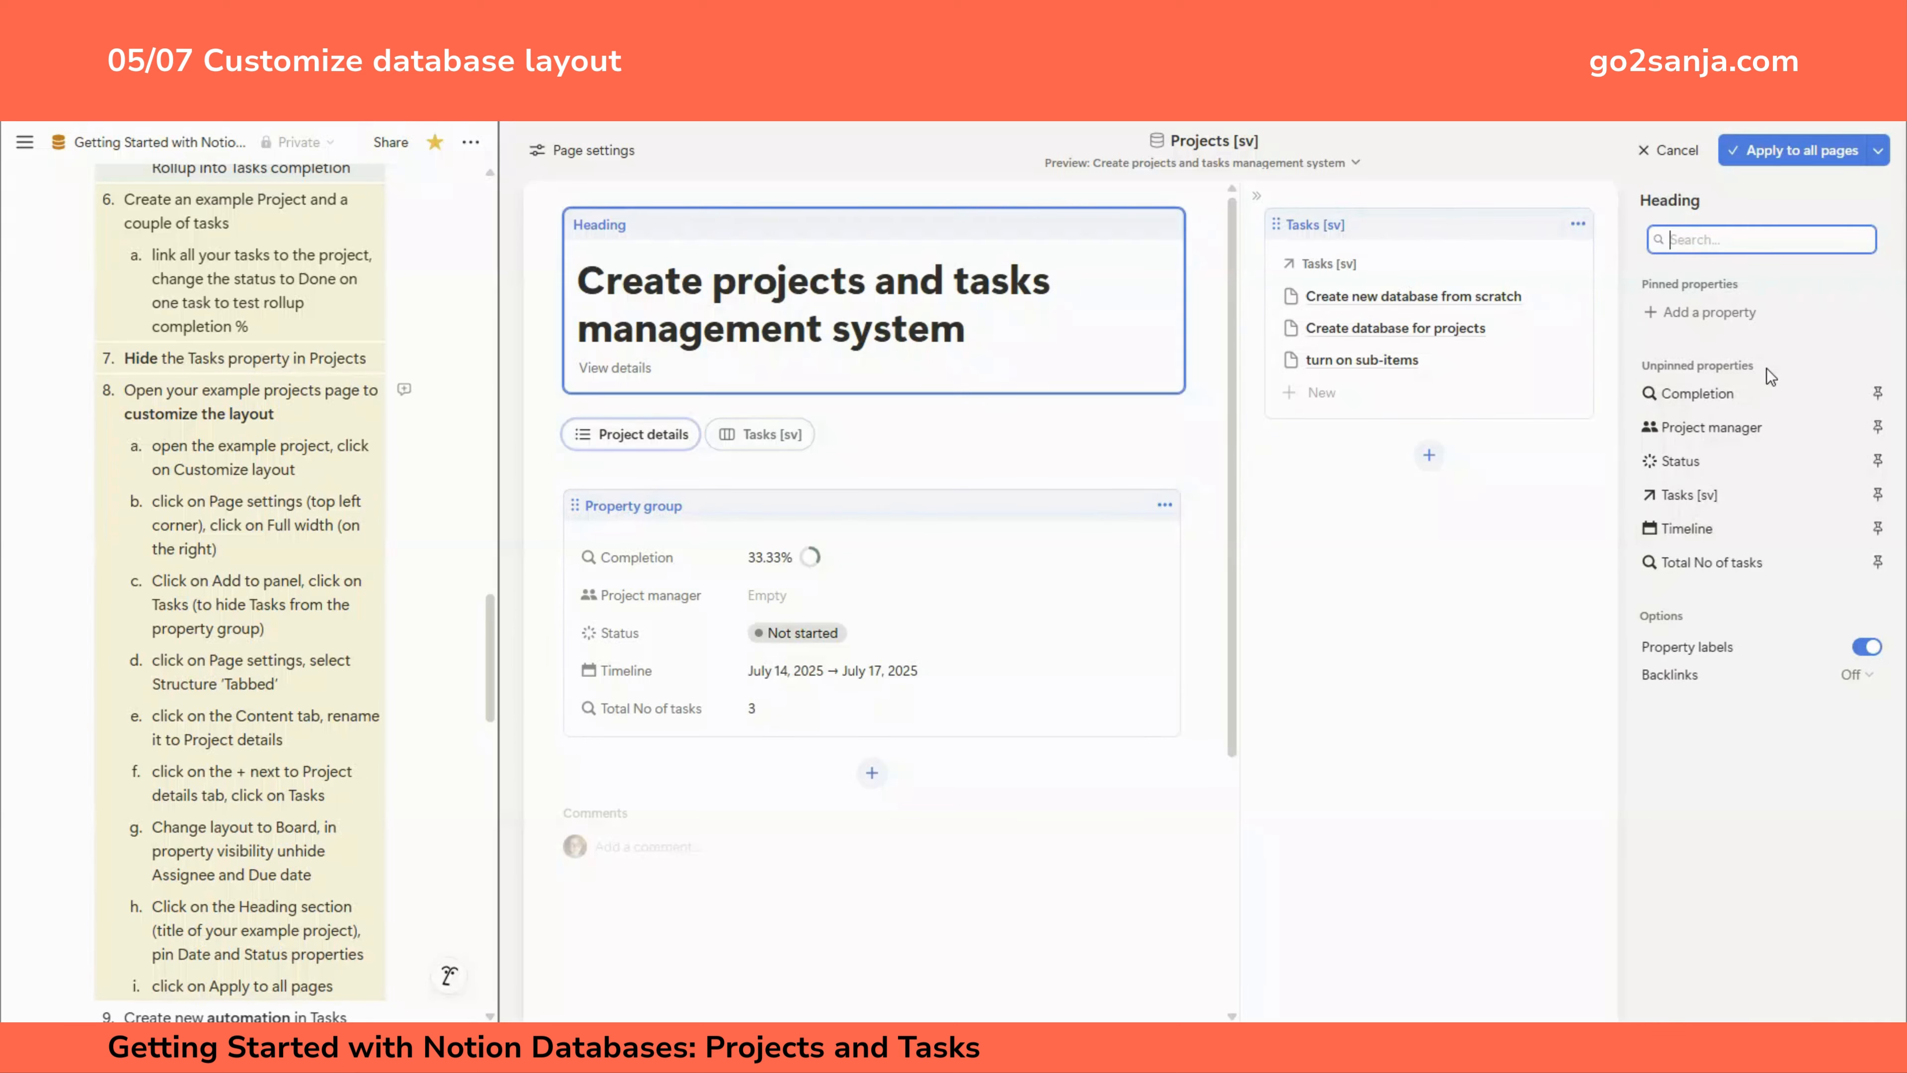
pyautogui.click(1876, 460)
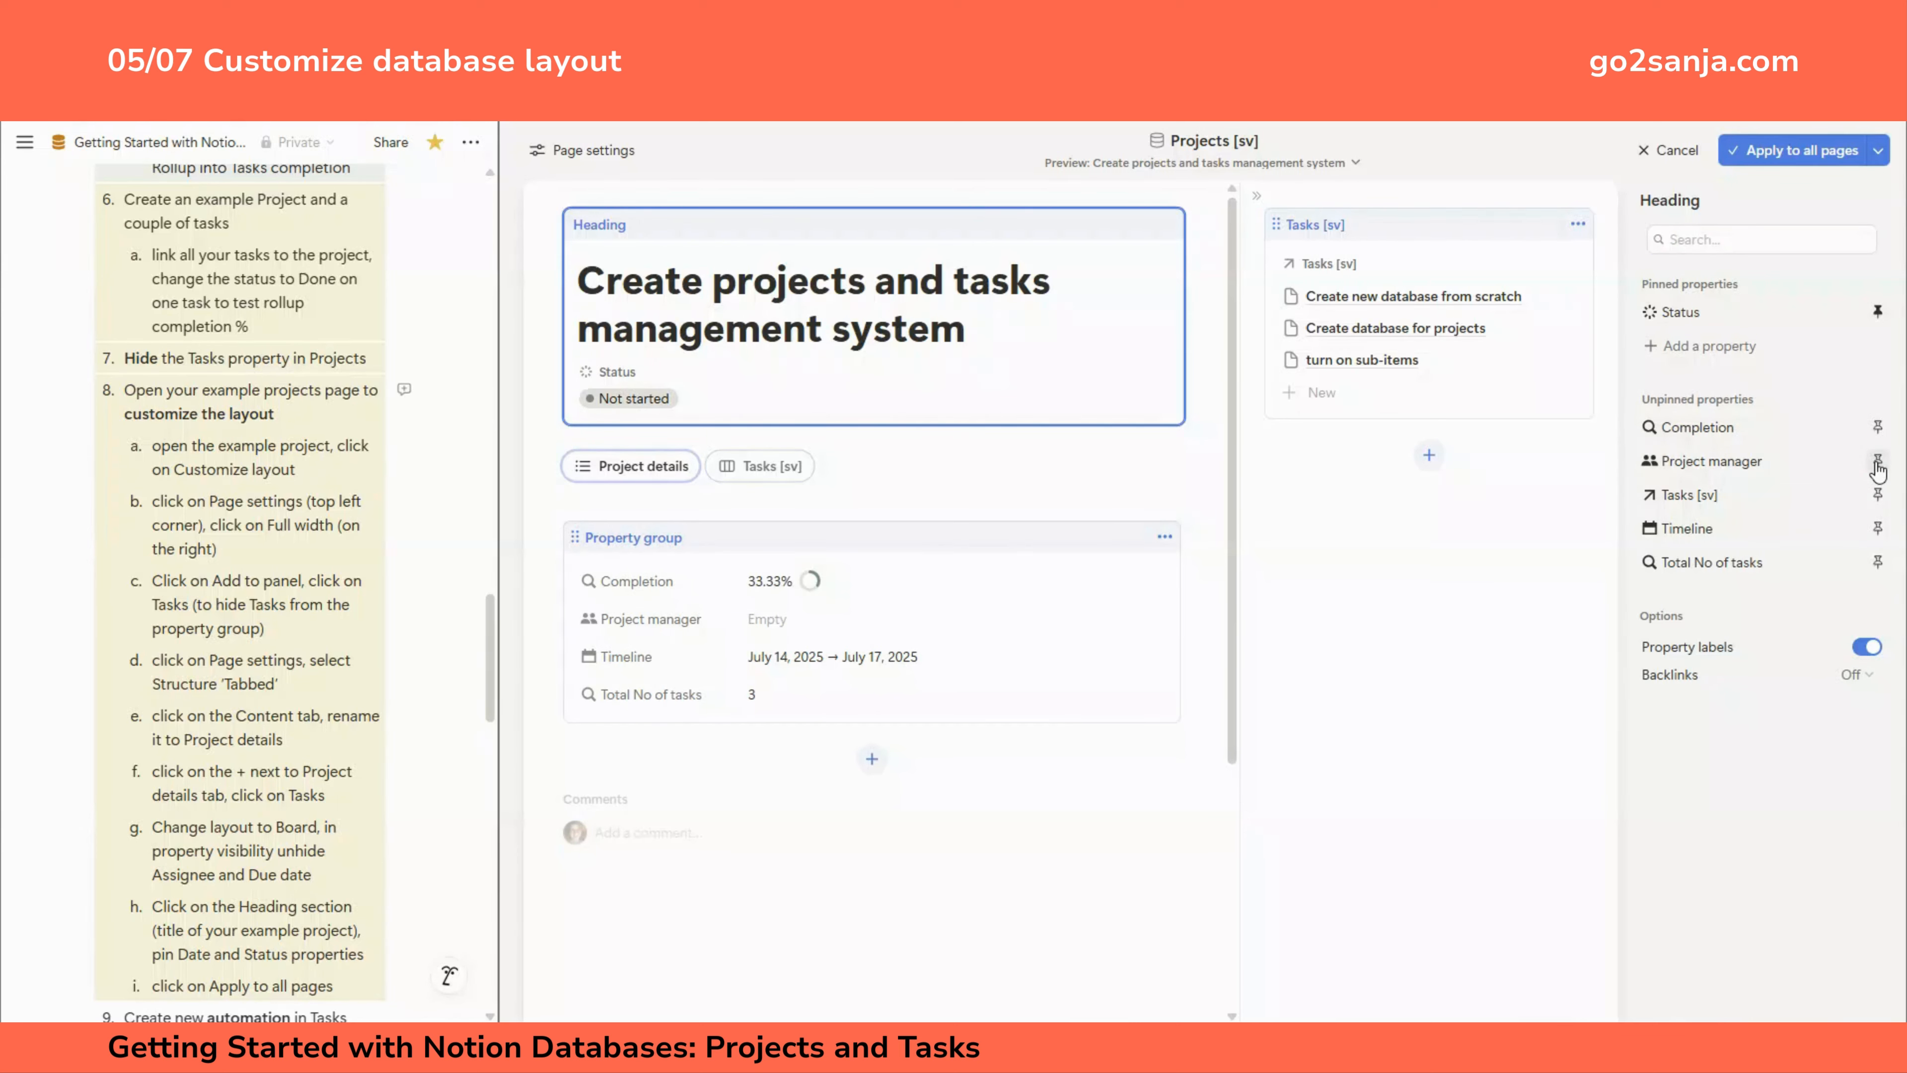
pyautogui.click(1877, 463)
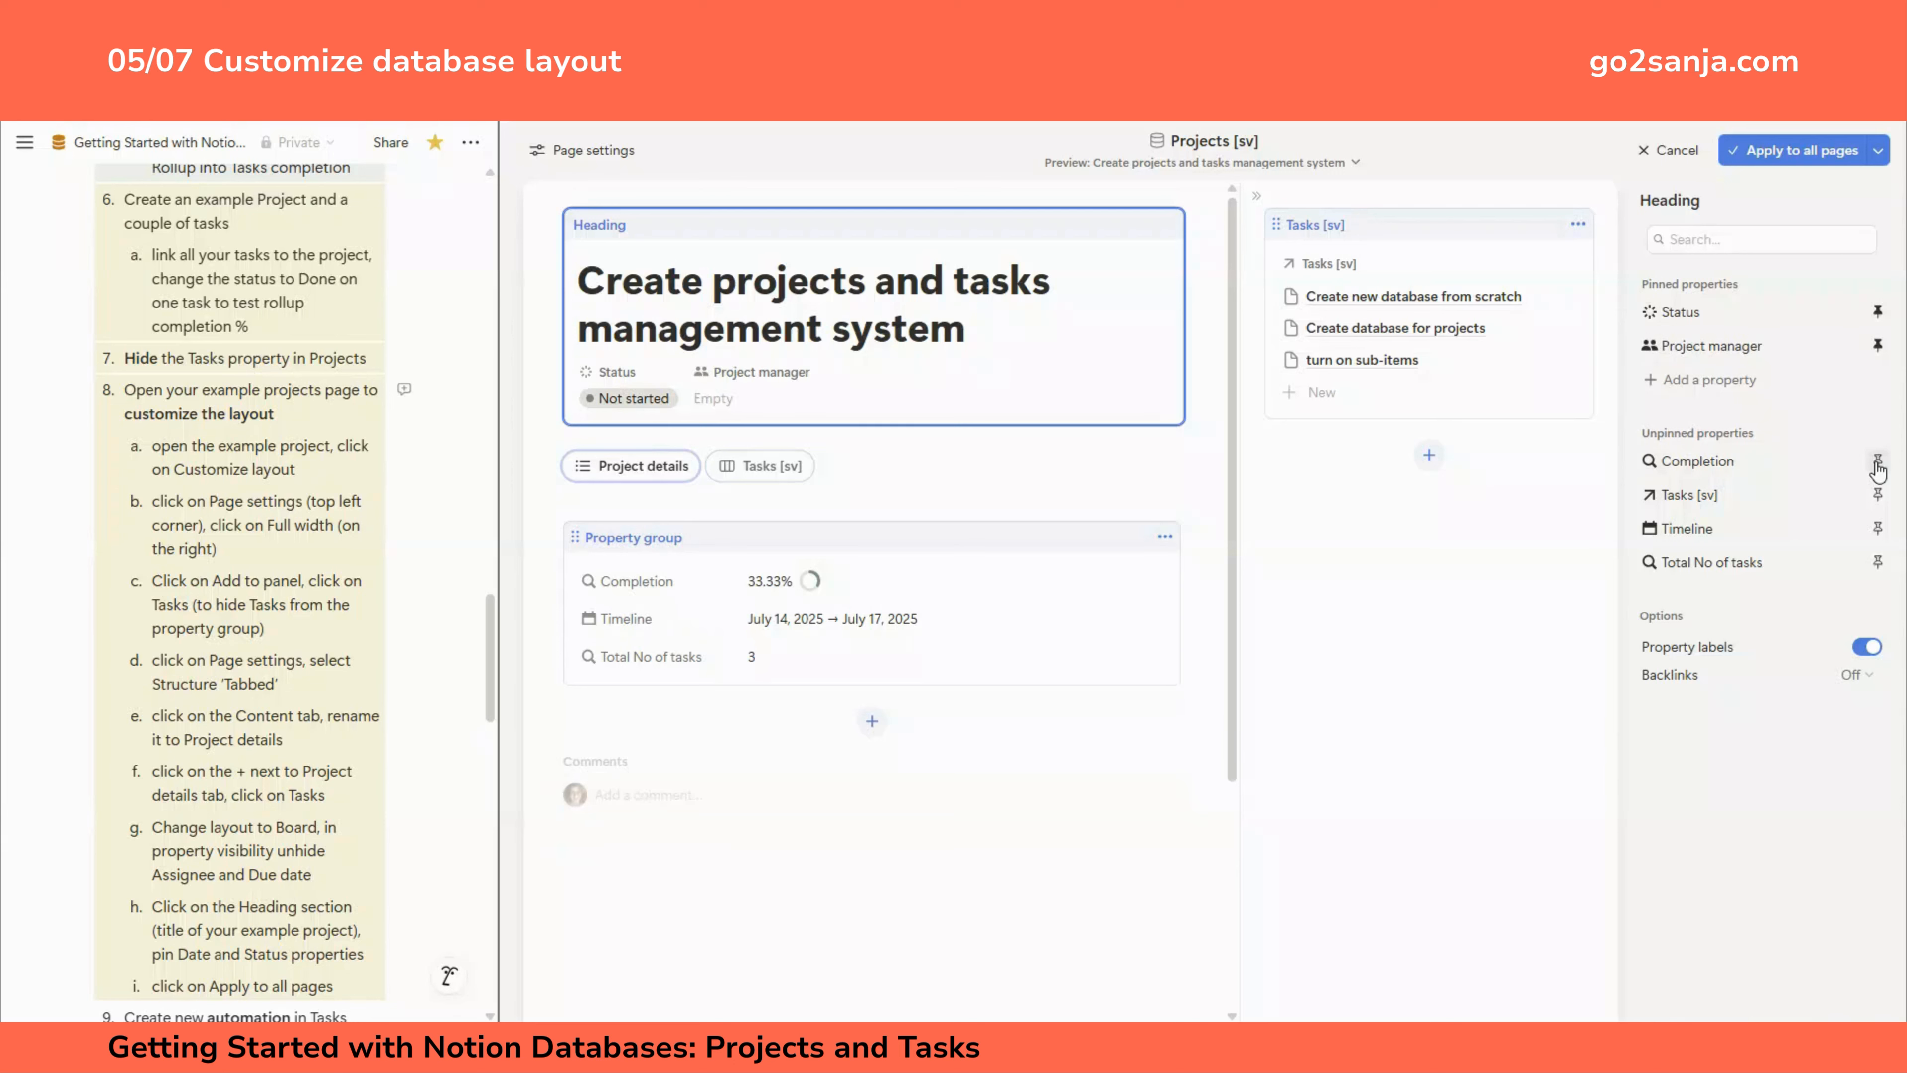
pyautogui.click(1878, 529)
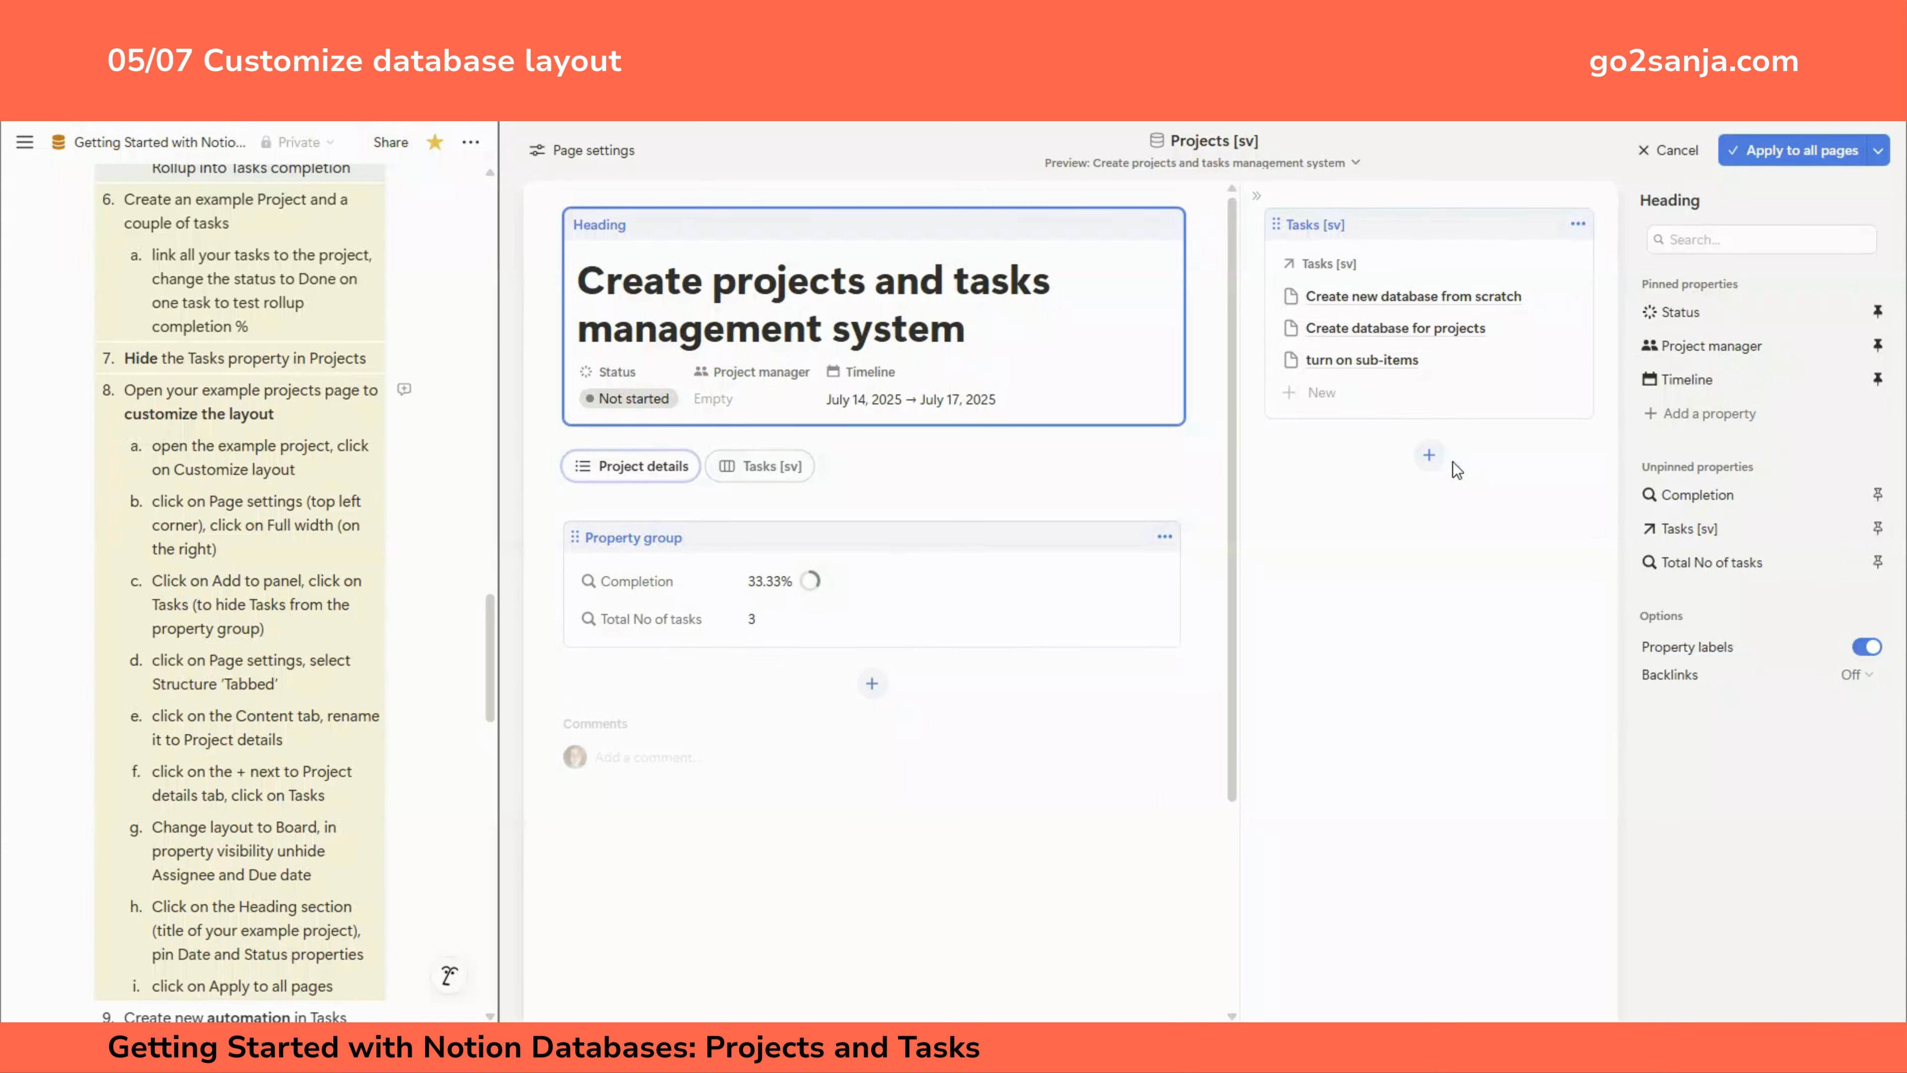
pyautogui.click(1778, 152)
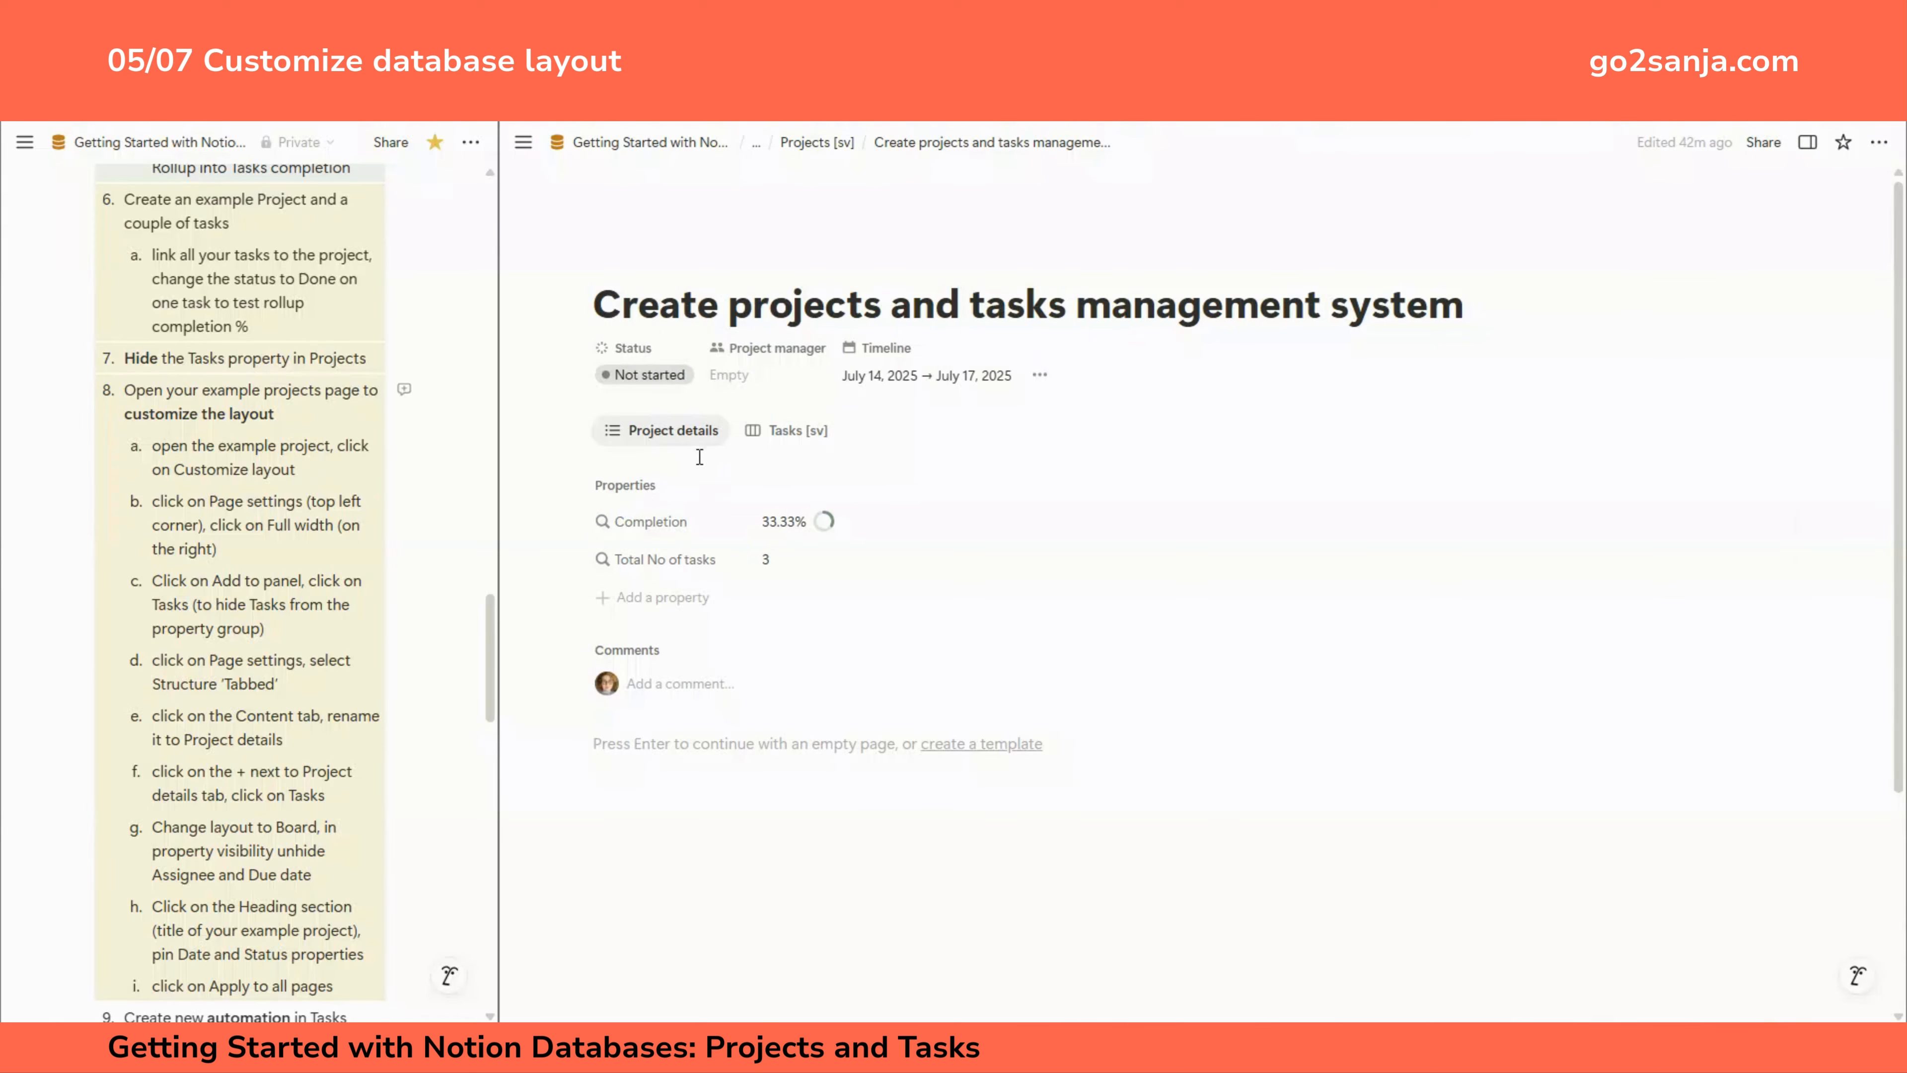
# Step: View the project's Tasks [sv] board tab and show the details panel containing the linked tasks
pyautogui.moveTo(772, 326)
pyautogui.click(788, 440)
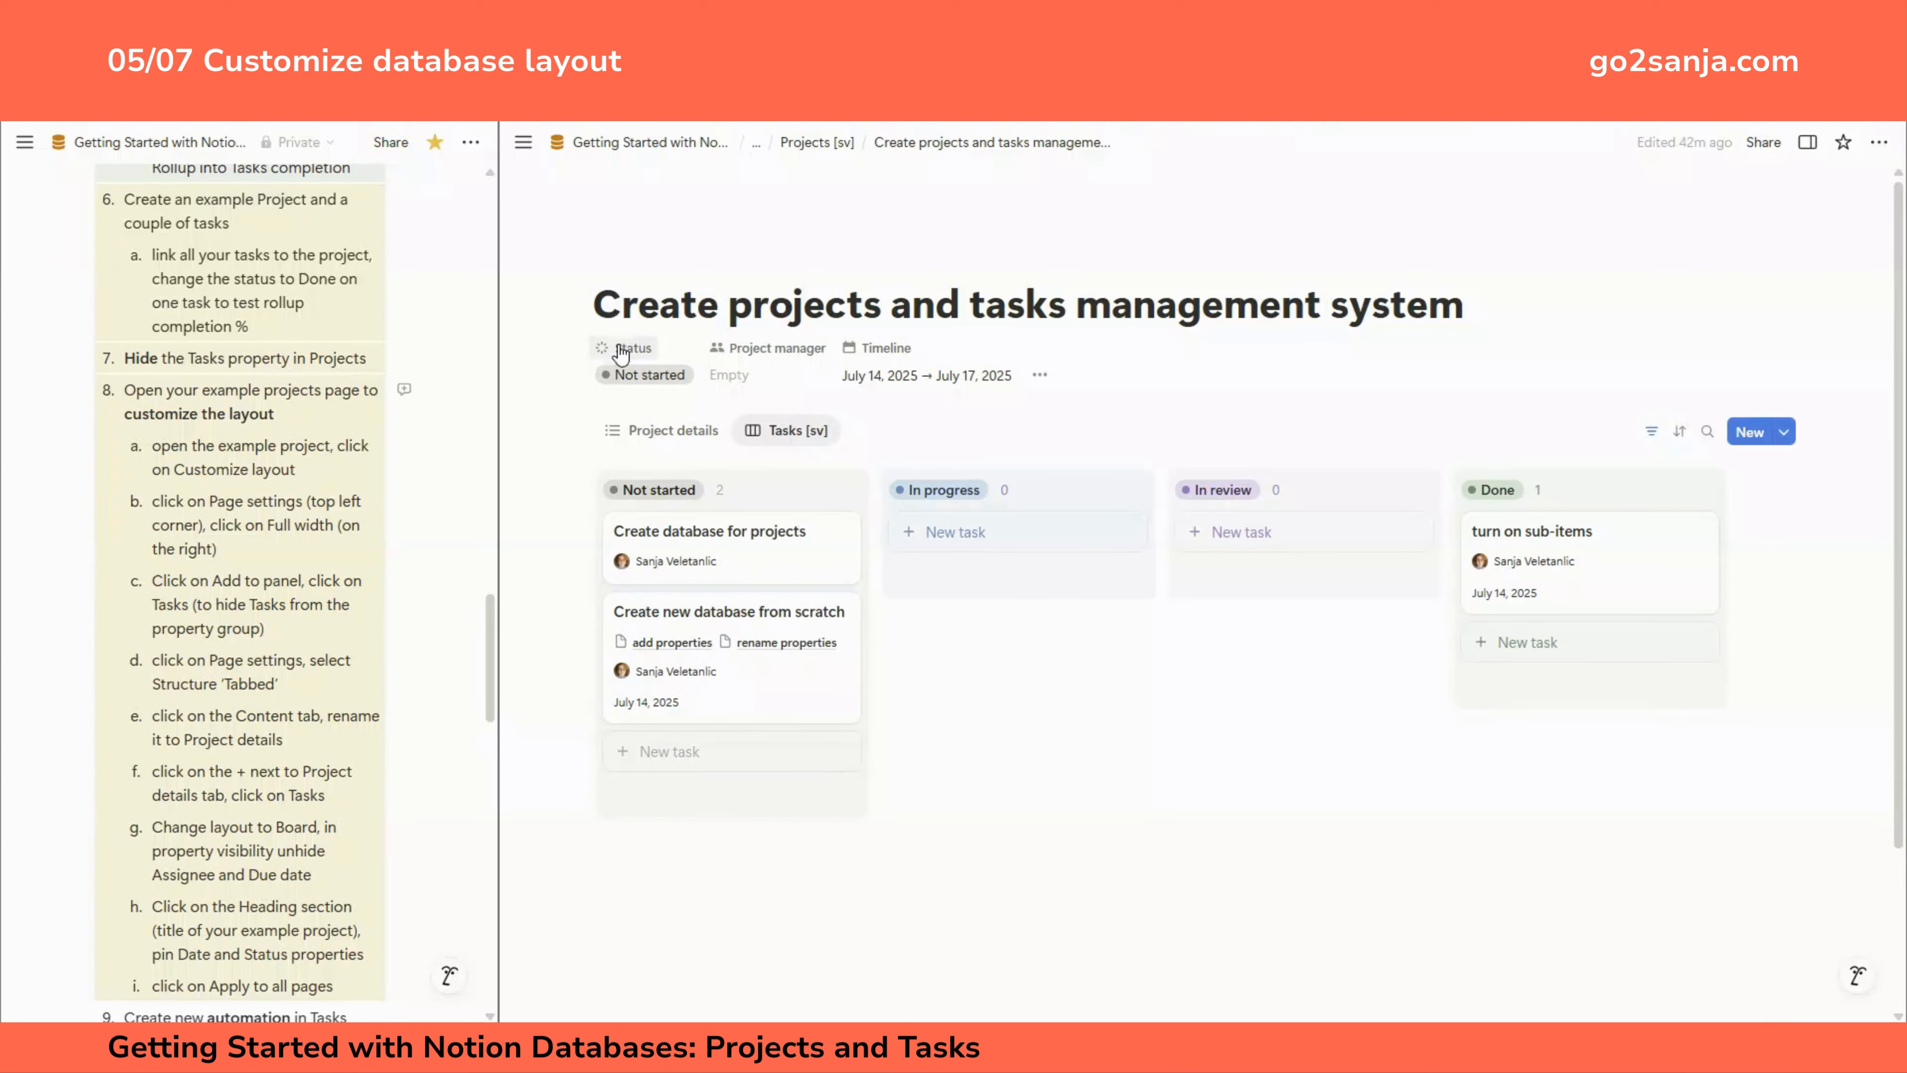
pyautogui.click(1041, 376)
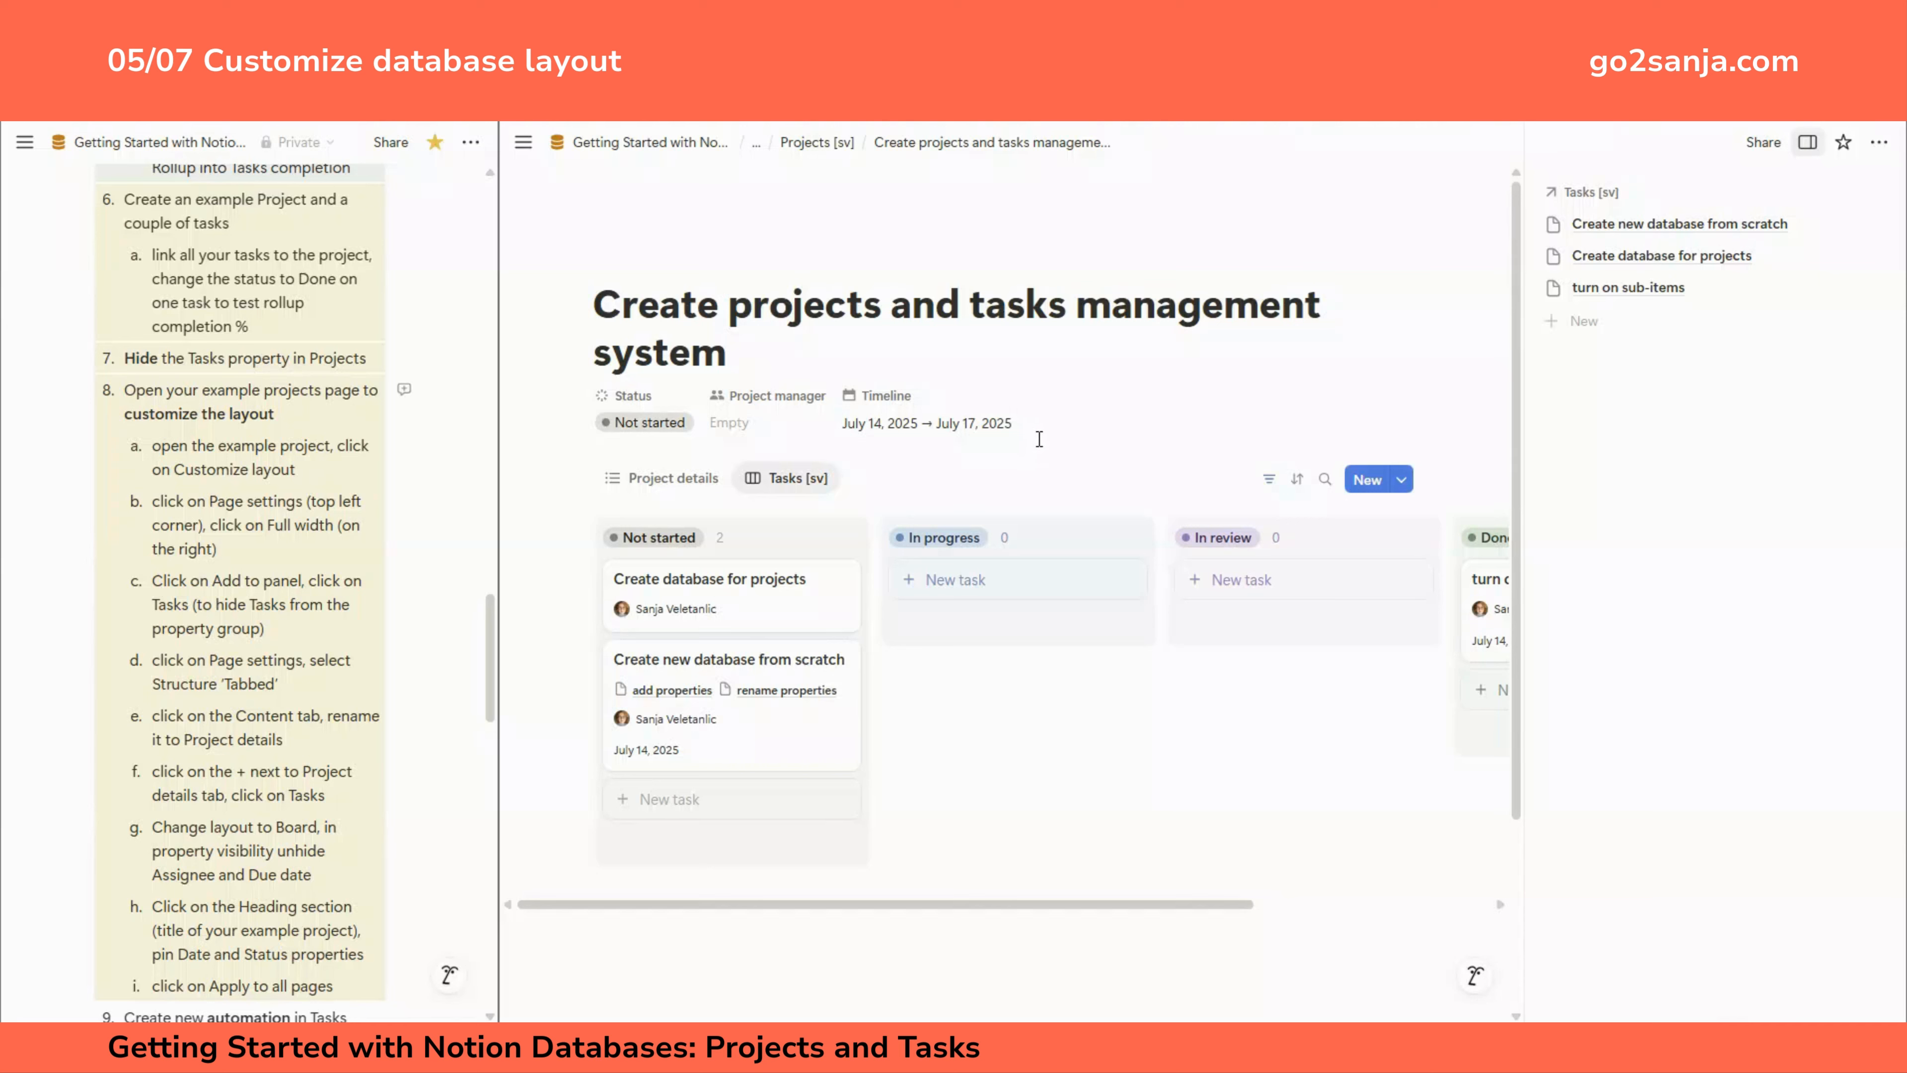
# Step: From the Projects [sv] database, check the Project details and Tasks [sv] tabs of the Implement Notion for my company project, then close it
pyautogui.click(825, 143)
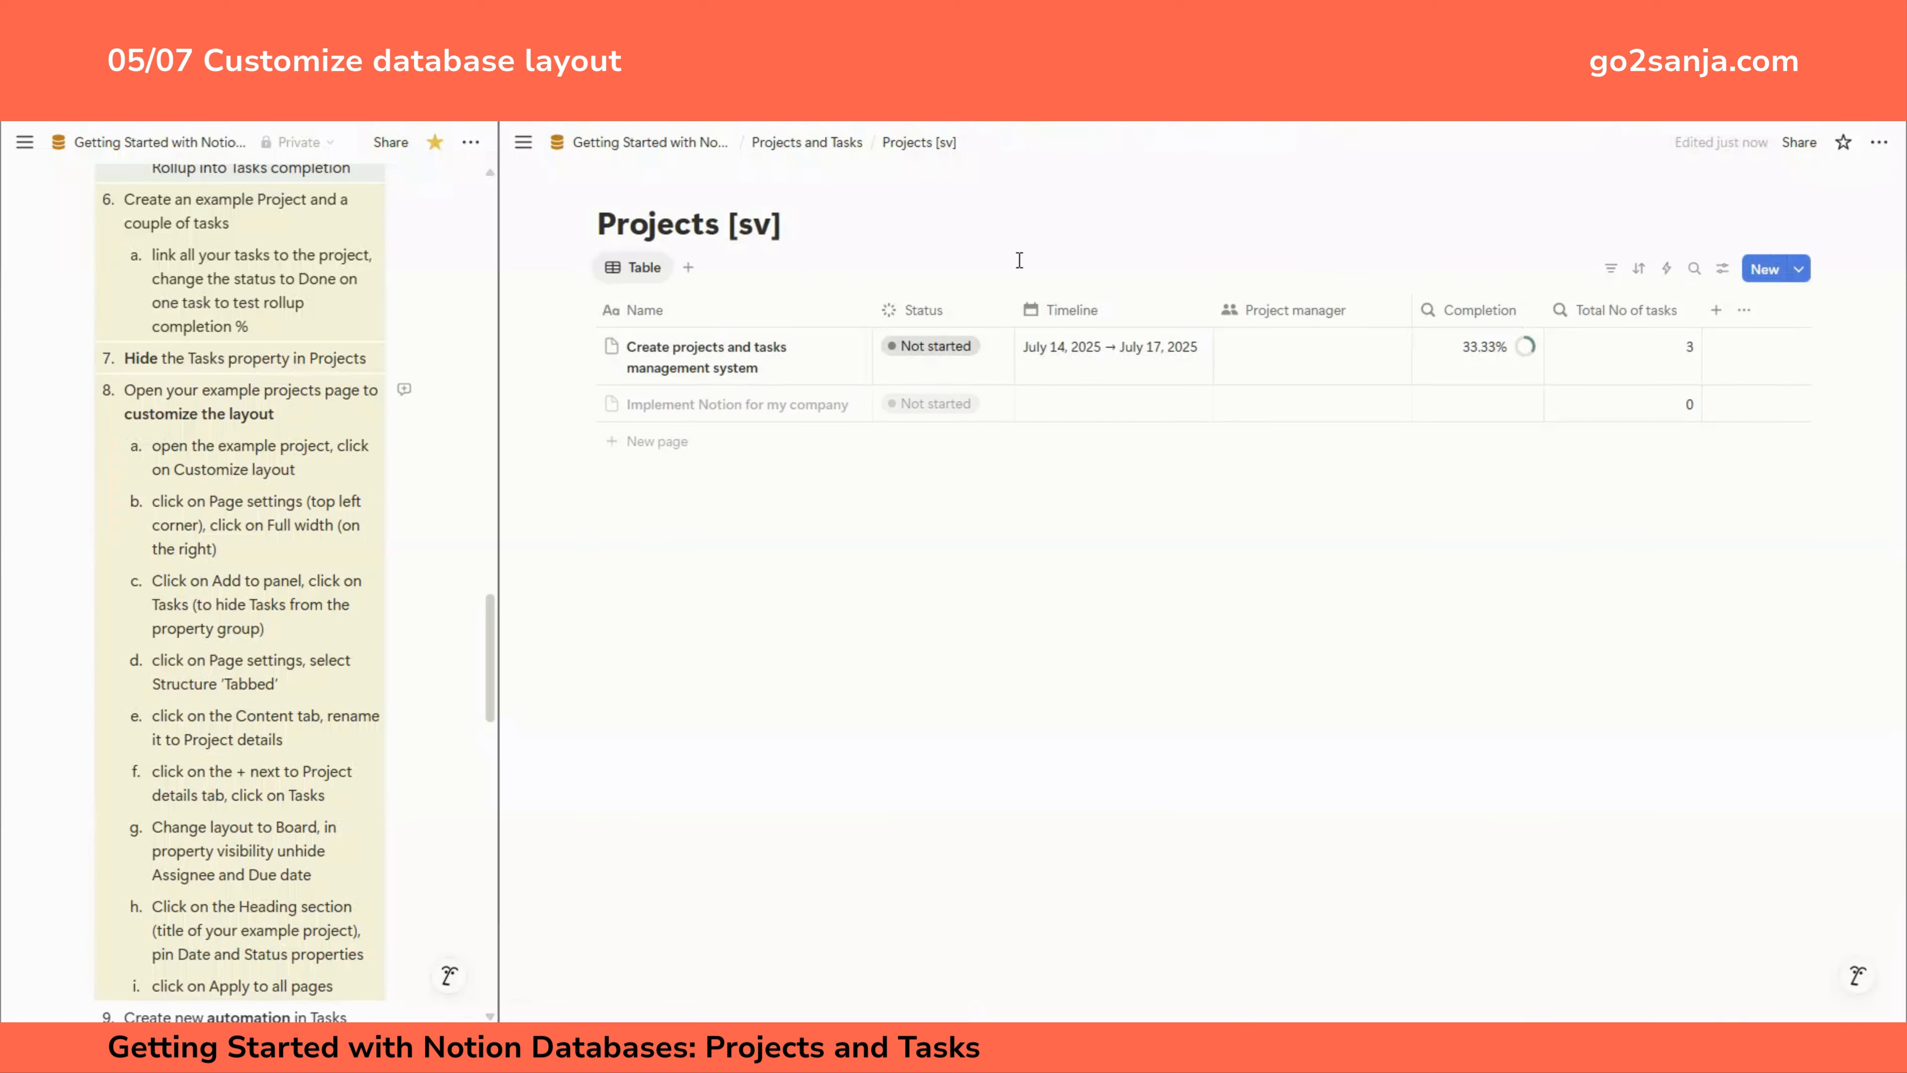
pyautogui.click(840, 414)
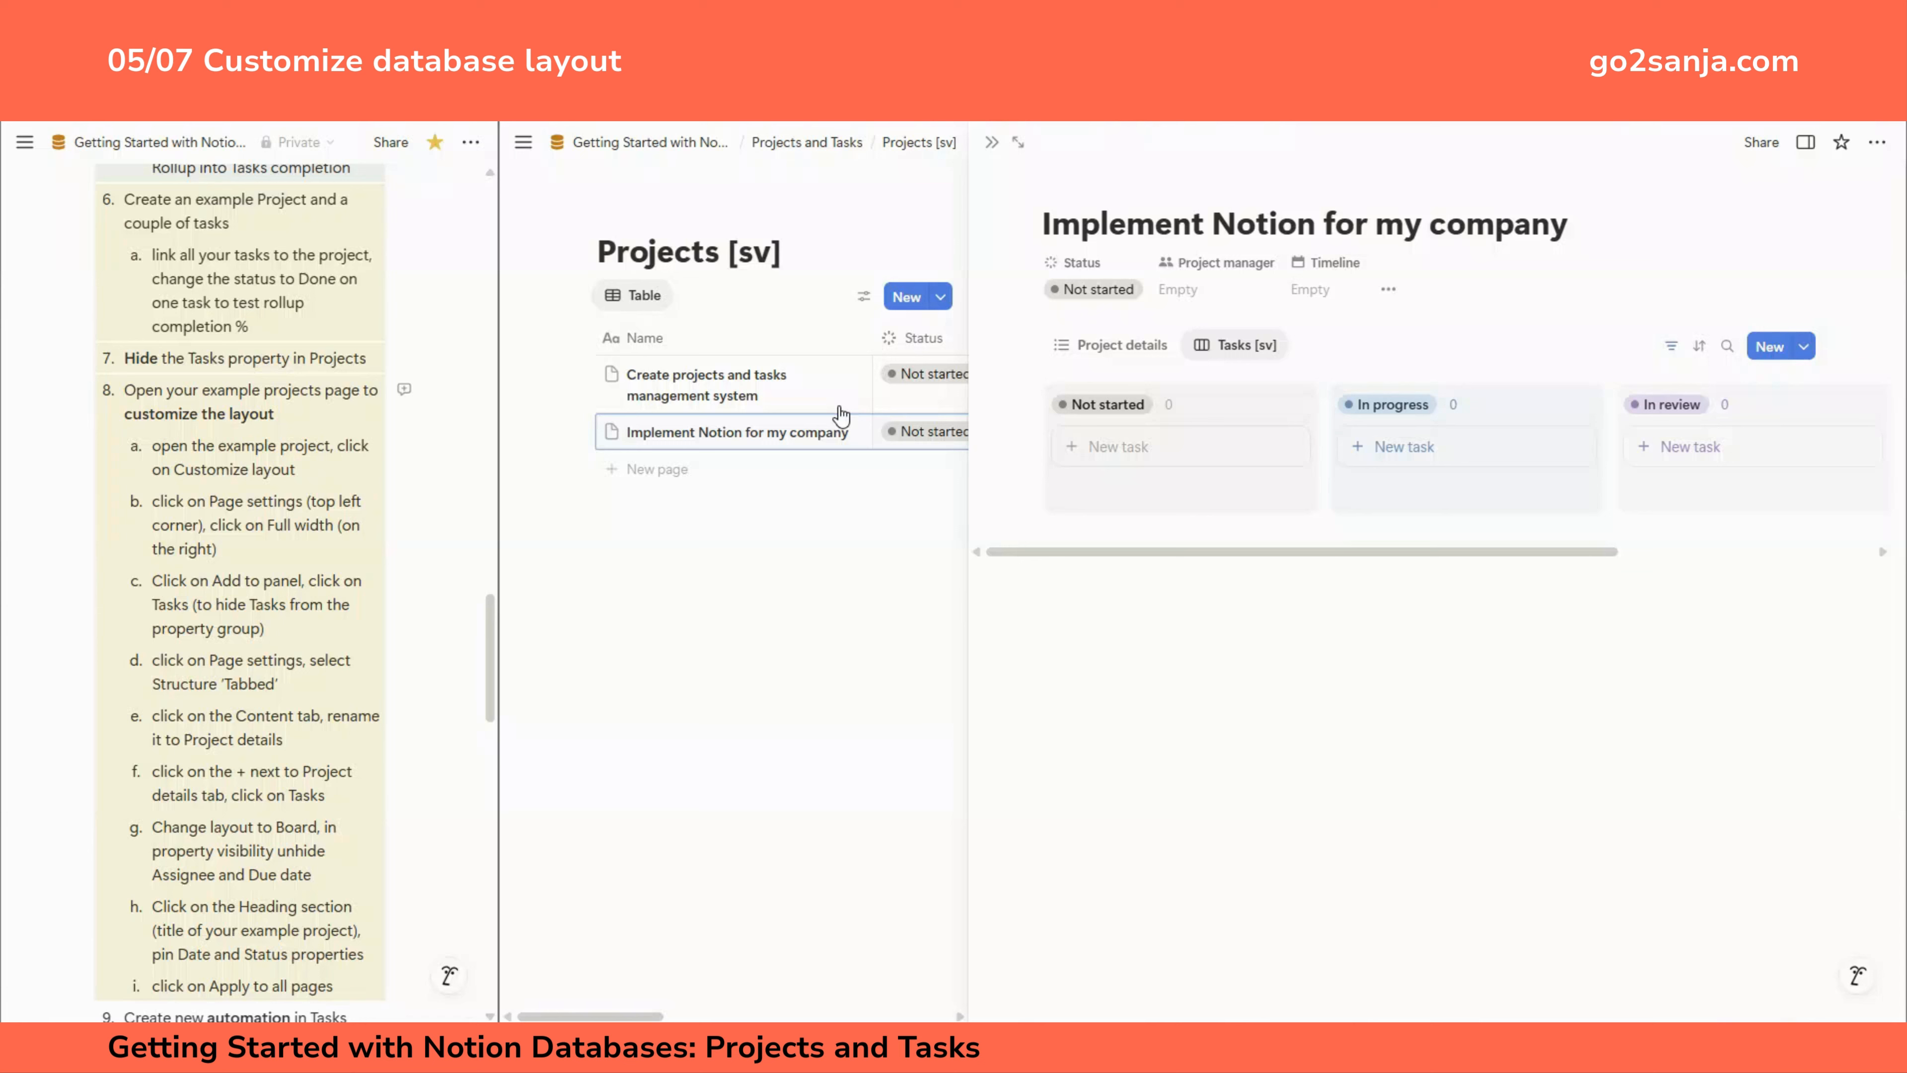
pyautogui.click(1132, 347)
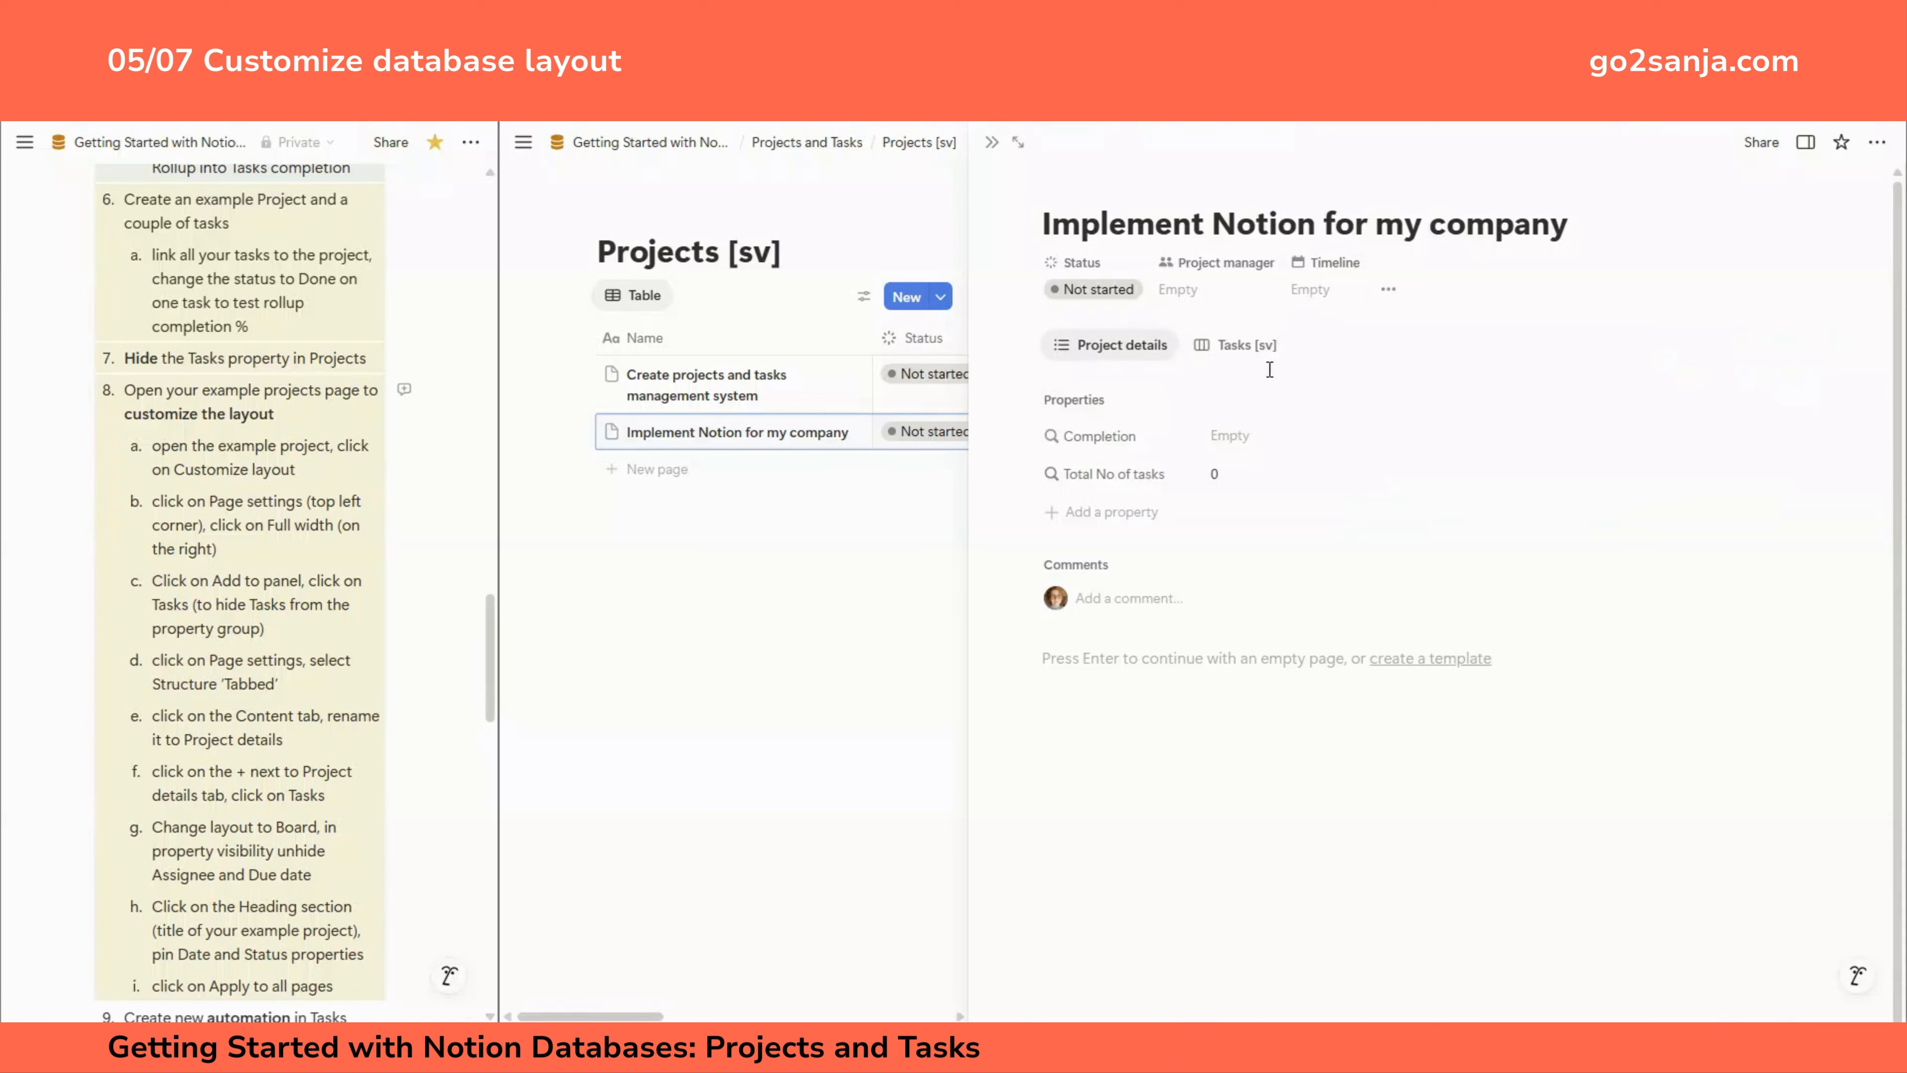
pyautogui.click(1243, 347)
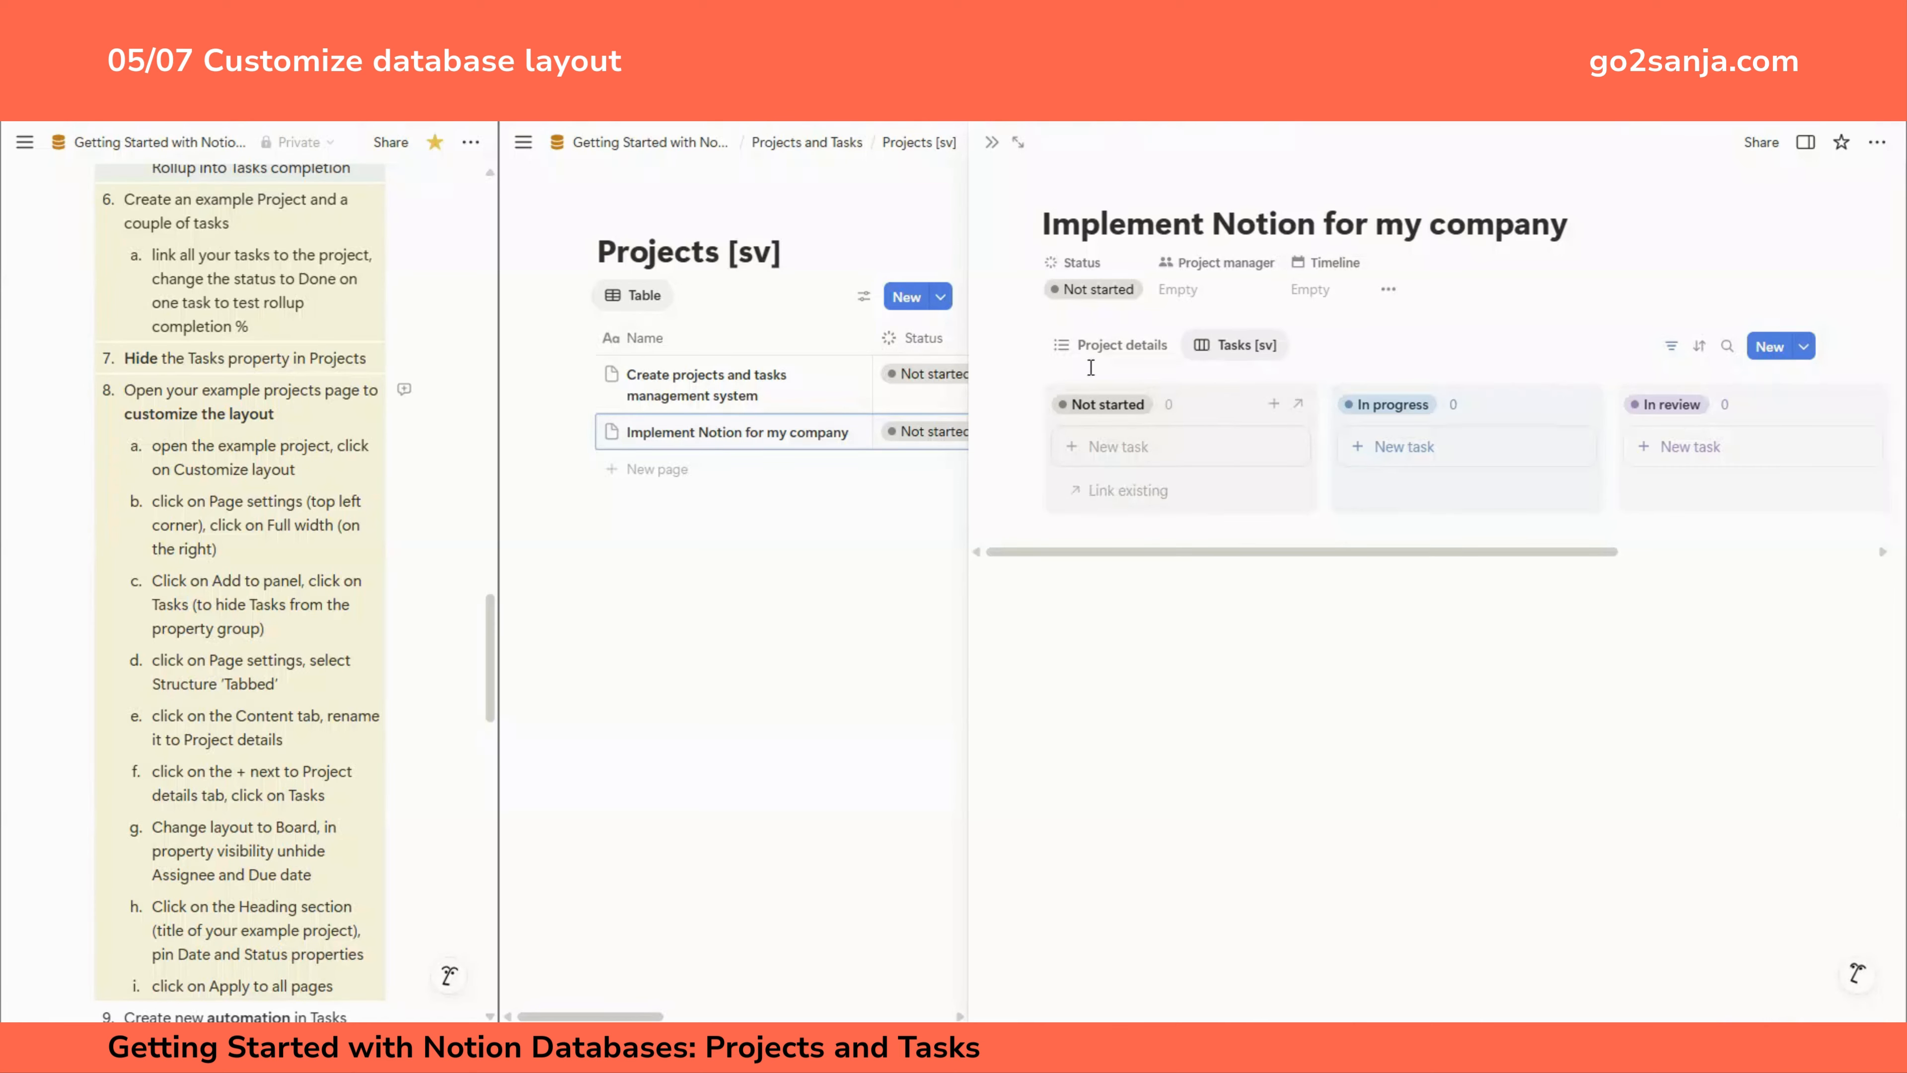
pyautogui.click(1108, 348)
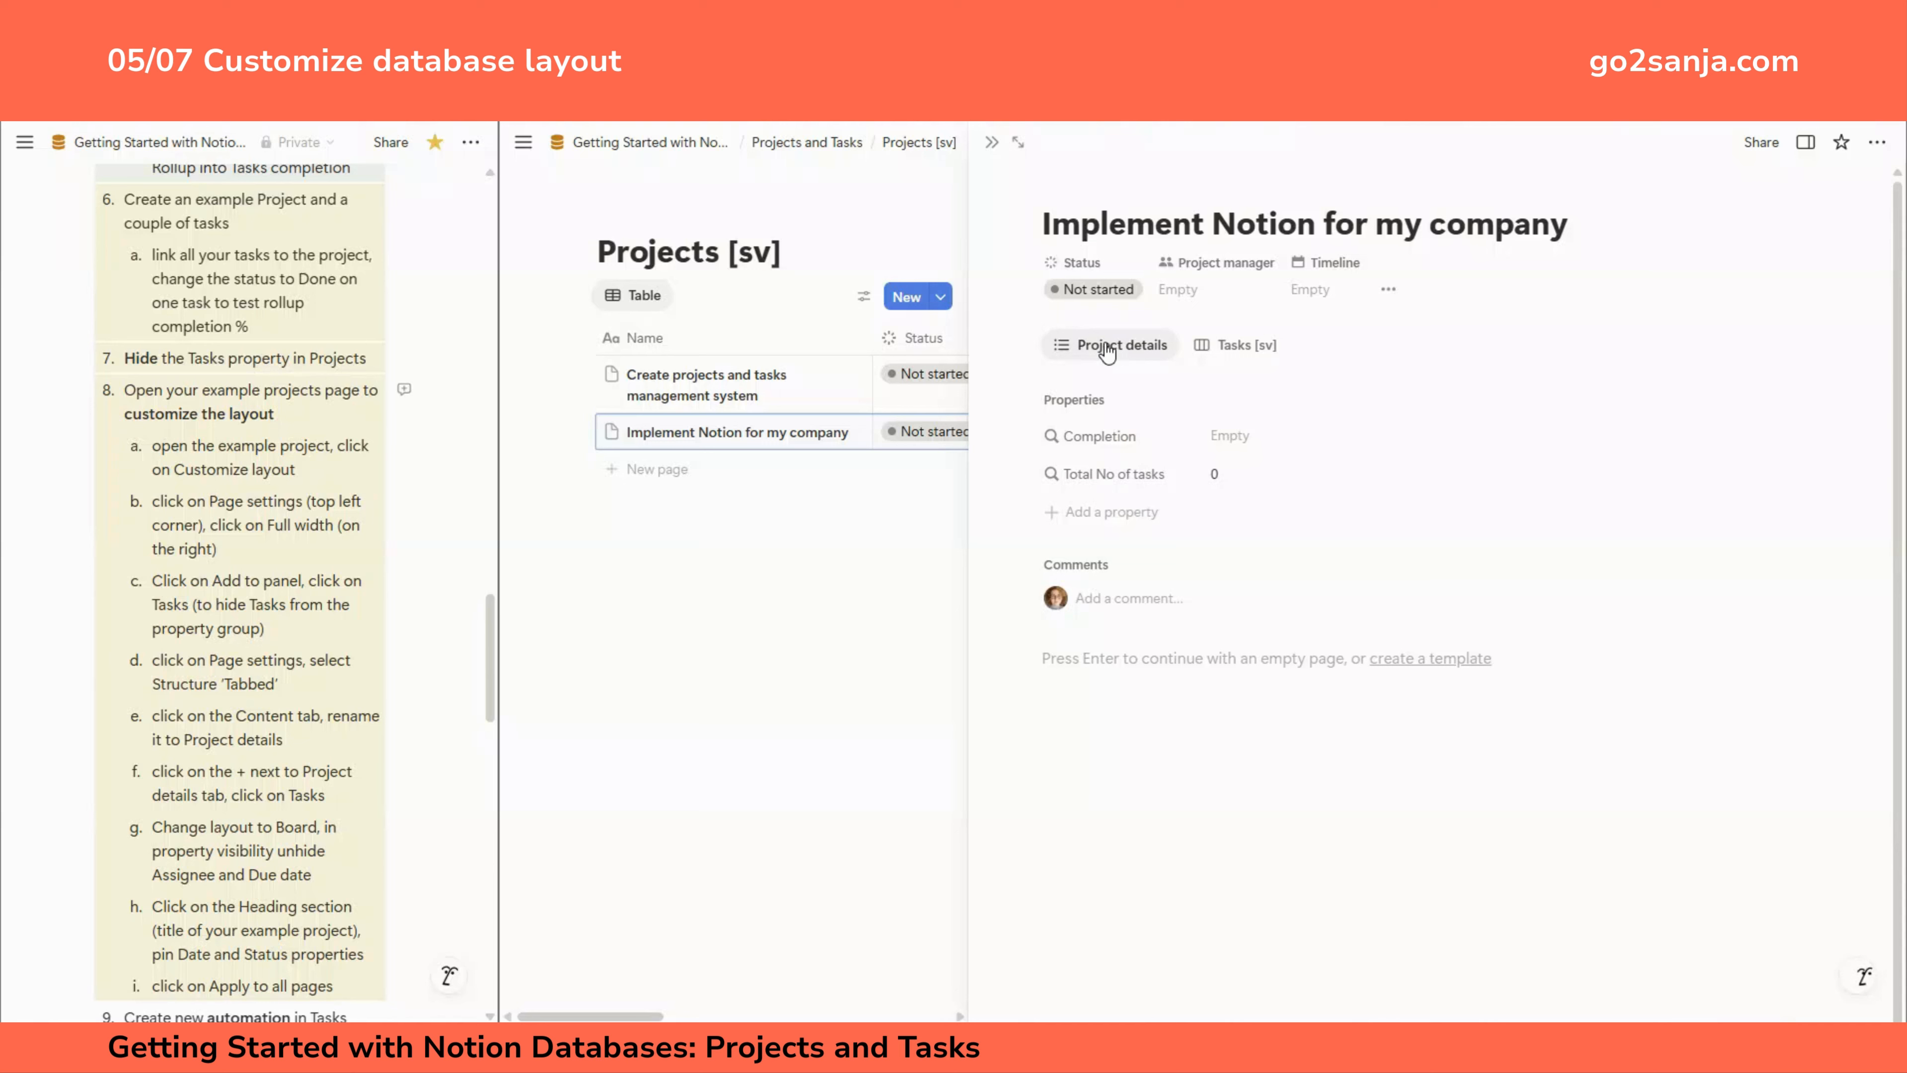
pyautogui.click(991, 142)
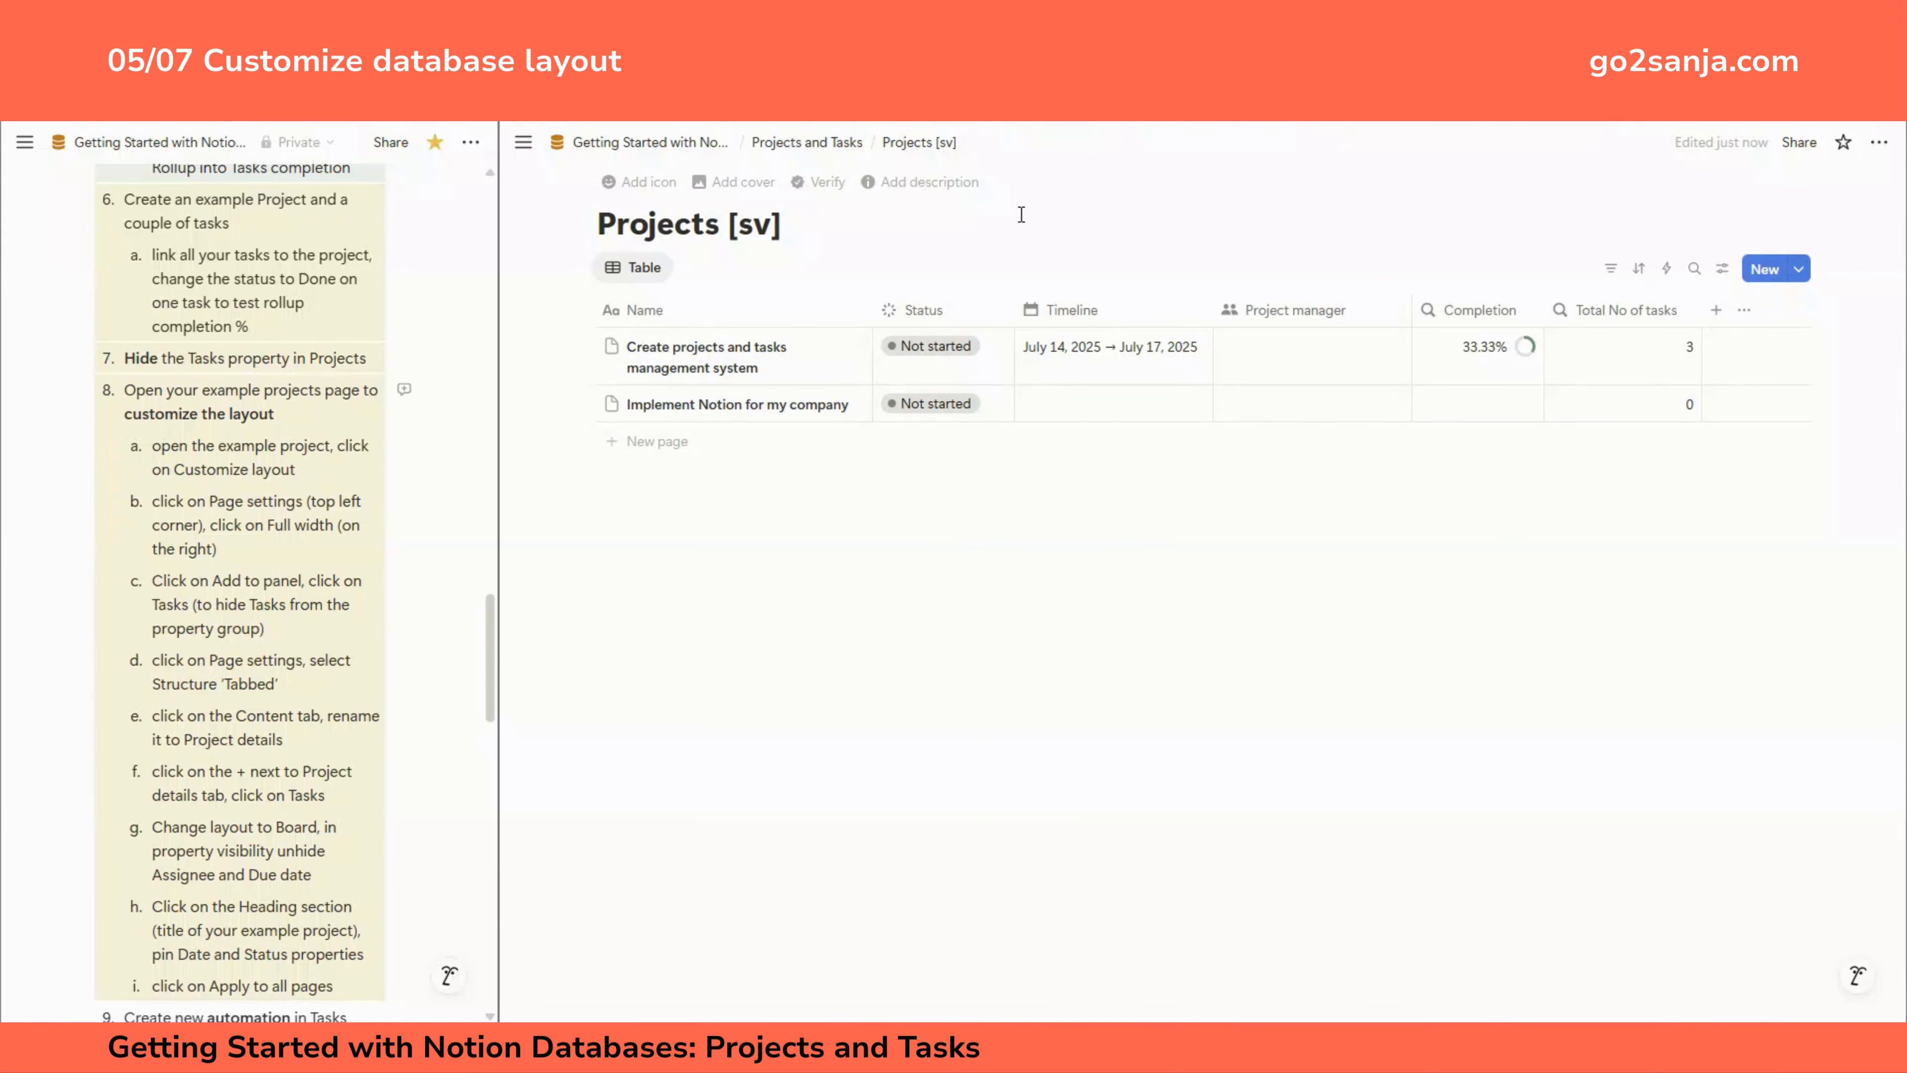